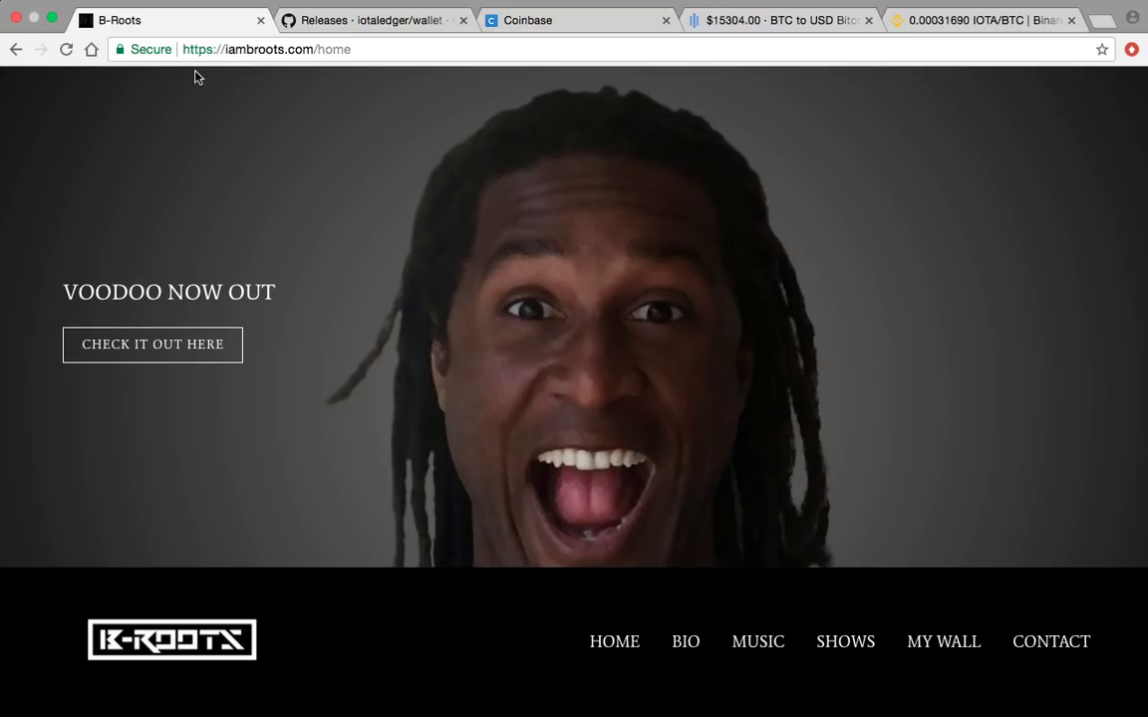
Switch to the Releases · iotaledger/wallet tab and scroll down to Mainnet Release v2.2.6
{"action": "left_click", "coordinate": [342, 22]}
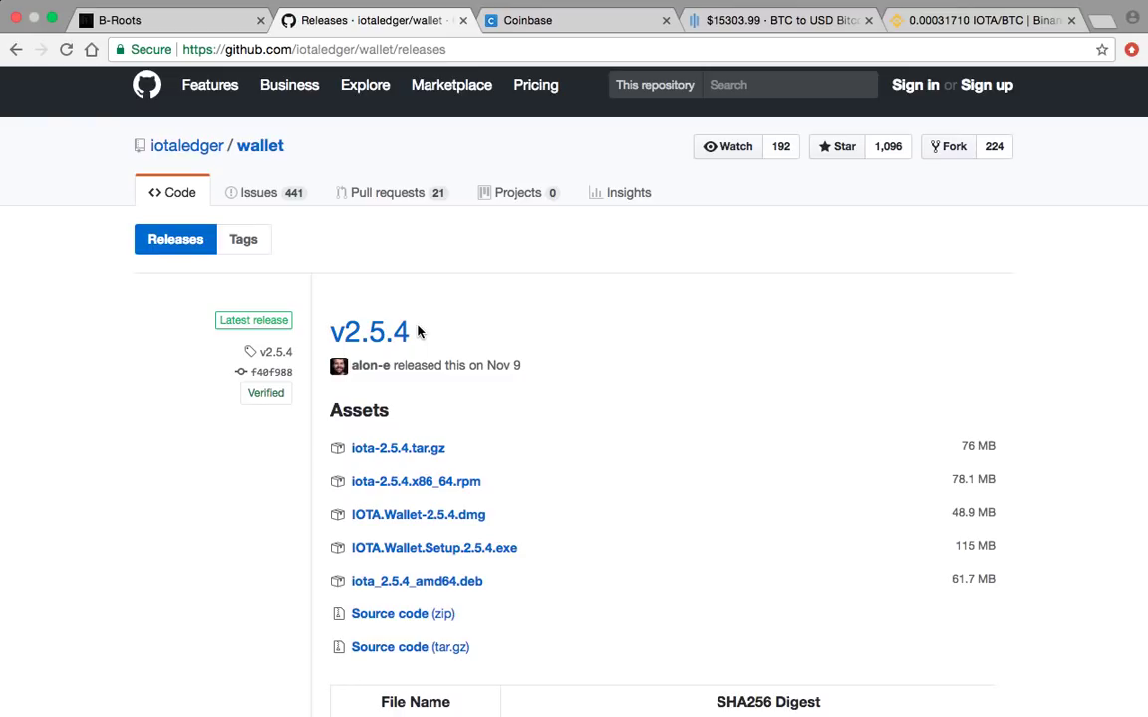
{"action": "scroll", "coordinate": [417, 331], "scroll_direction": "down", "scroll_amount": 10}
{"action": "scroll", "coordinate": [417, 331], "scroll_direction": "down", "scroll_amount": 20}
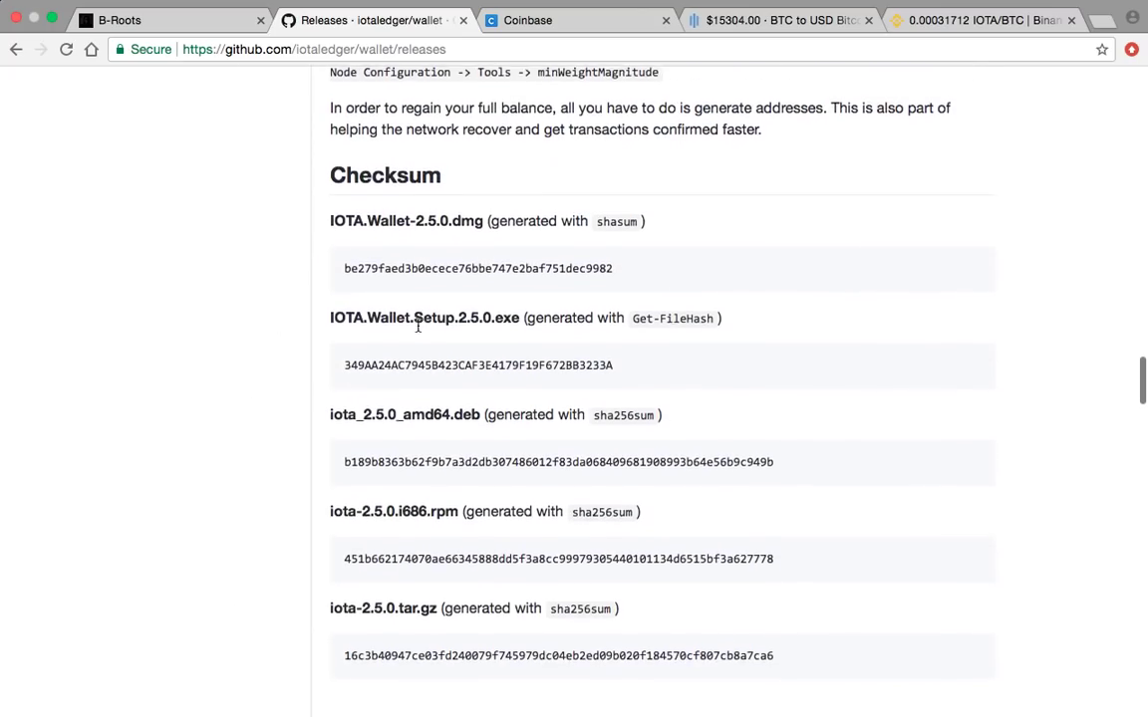
{"action": "scroll", "coordinate": [417, 331], "scroll_direction": "down", "scroll_amount": 15}
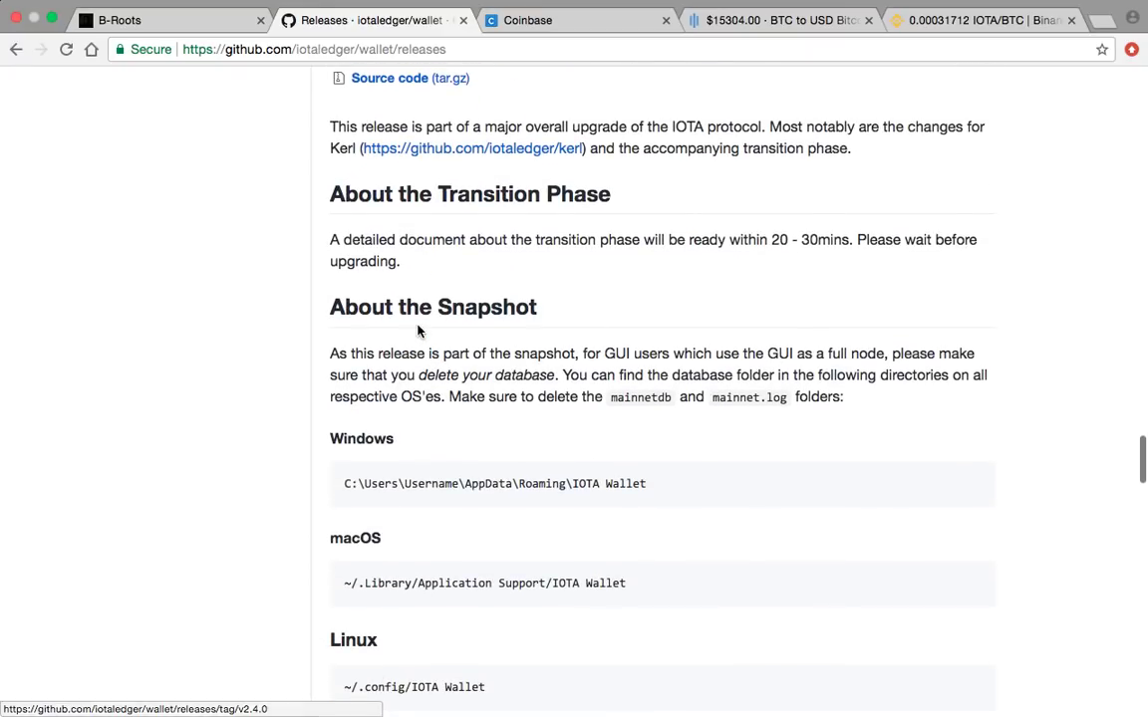
{"action": "scroll", "coordinate": [418, 331], "scroll_direction": "down", "scroll_amount": 10}
{"action": "scroll", "coordinate": [418, 332], "scroll_direction": "up", "scroll_amount": 20}
{"action": "scroll", "coordinate": [420, 332], "scroll_direction": "up", "scroll_amount": 15}
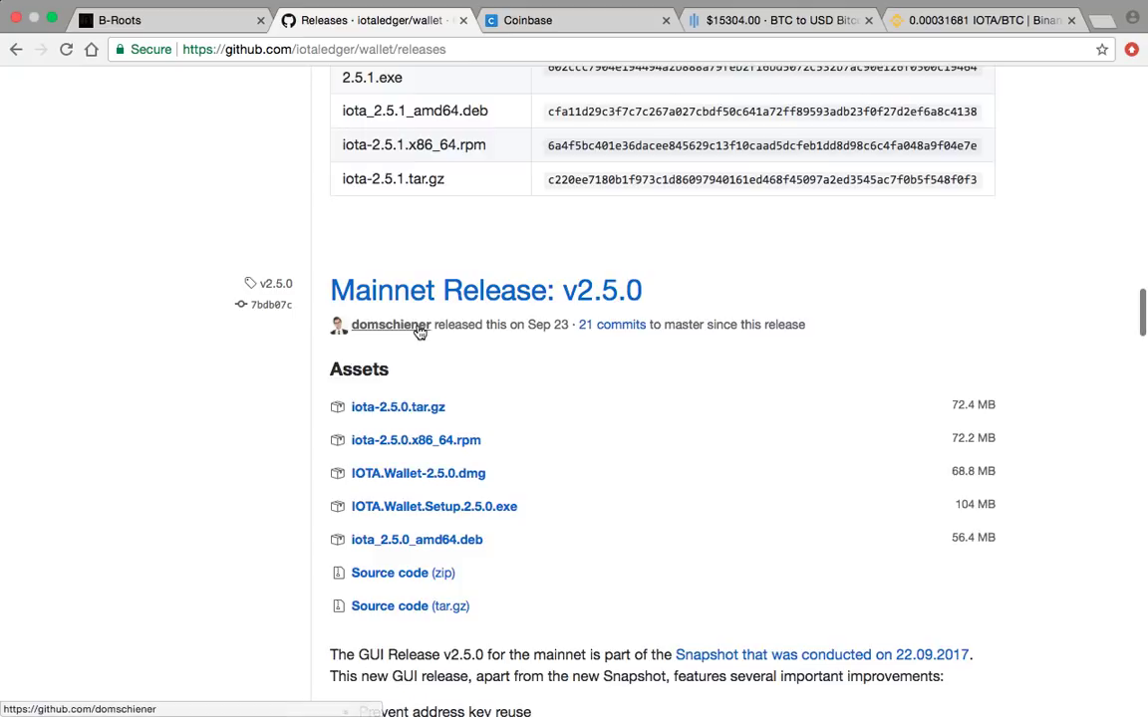
{"action": "scroll", "coordinate": [417, 331], "scroll_direction": "up", "scroll_amount": 20}
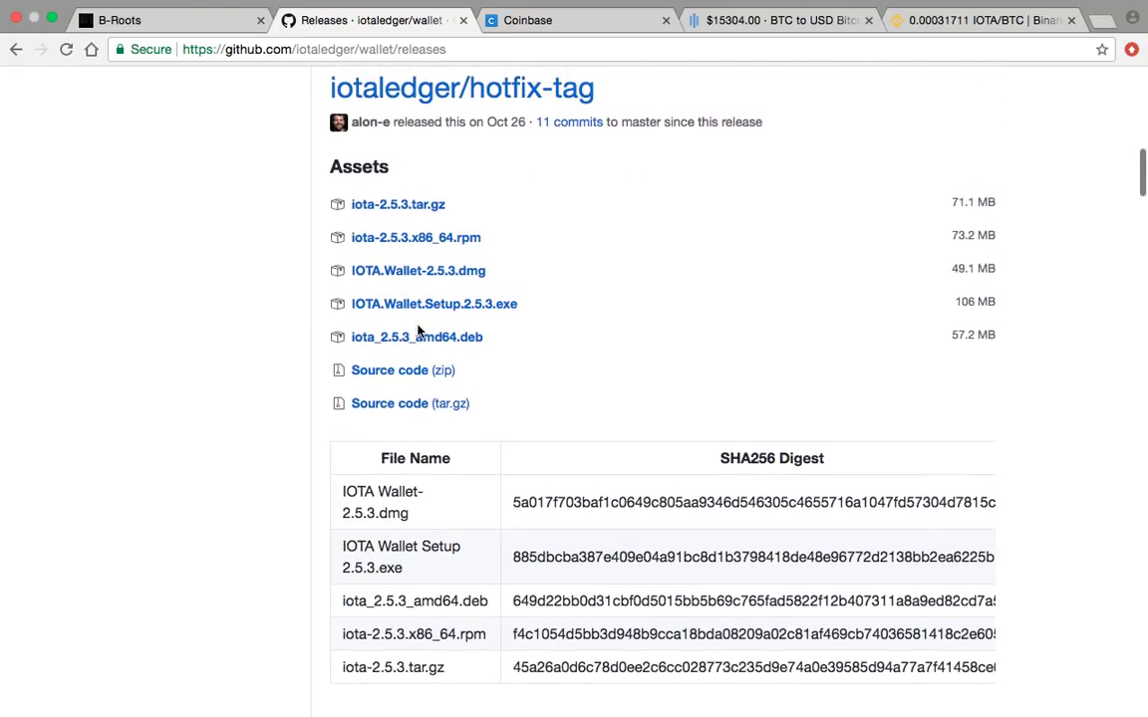
{"action": "scroll", "coordinate": [417, 330], "scroll_direction": "up", "scroll_amount": 15}
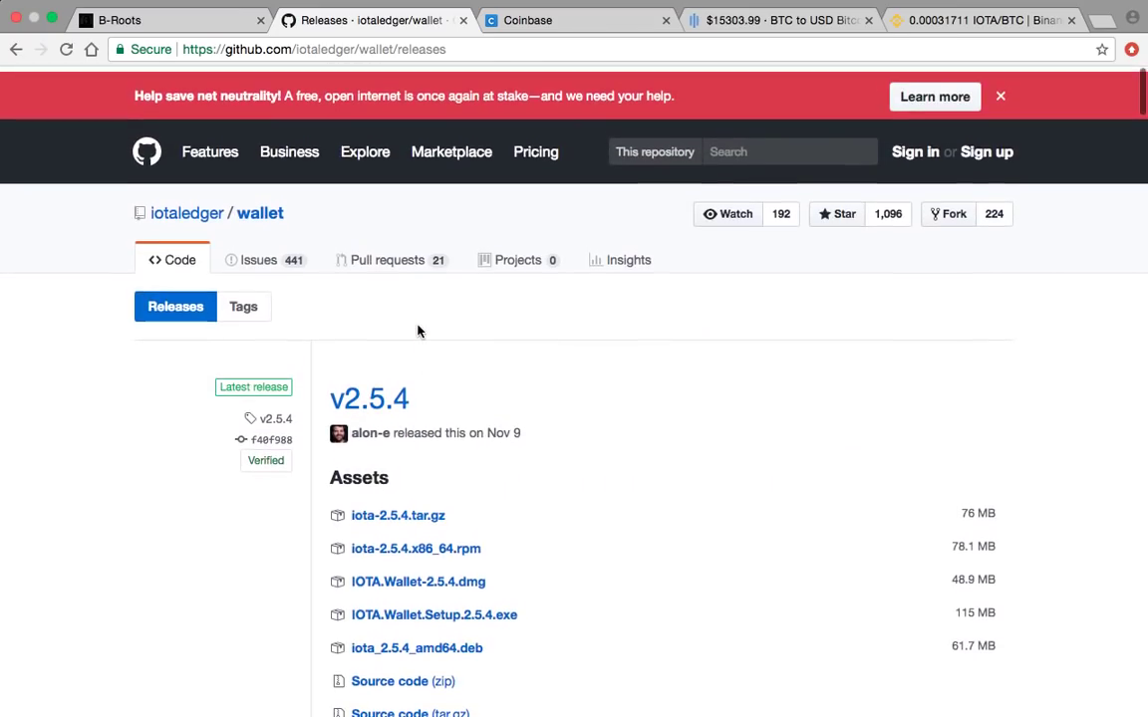
{"action": "scroll", "coordinate": [418, 331], "scroll_direction": "down", "scroll_amount": 20}
{"action": "scroll", "coordinate": [417, 331], "scroll_direction": "down", "scroll_amount": 20}
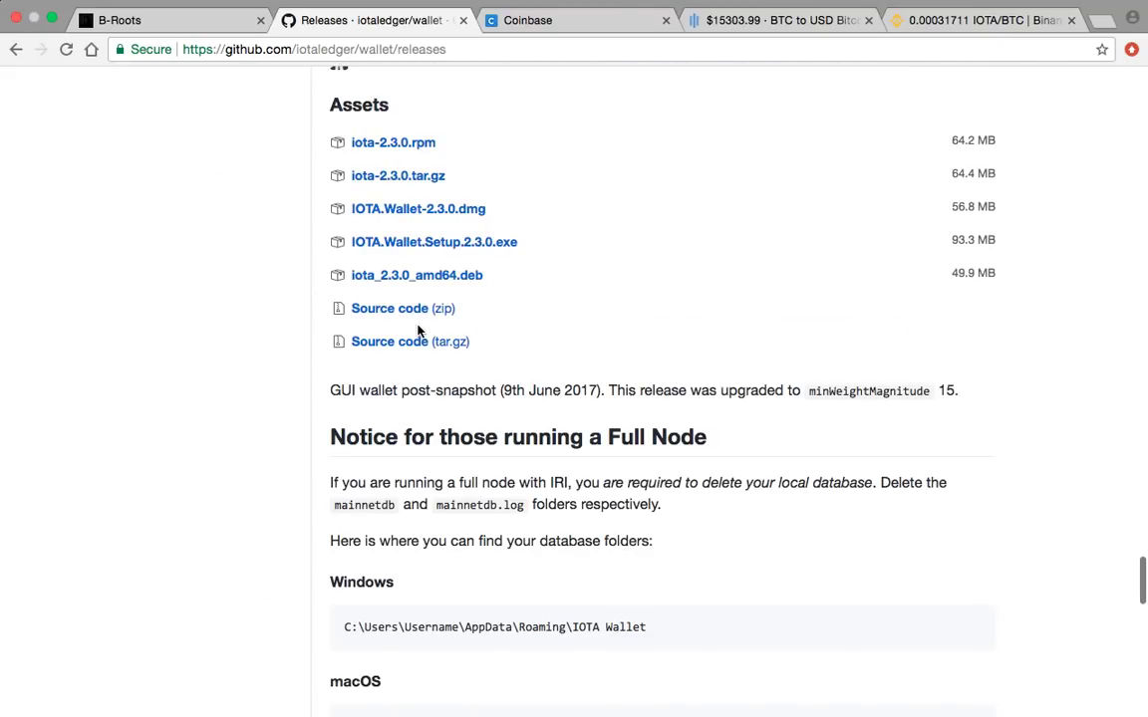
{"action": "scroll", "coordinate": [418, 330], "scroll_direction": "down", "scroll_amount": 10}
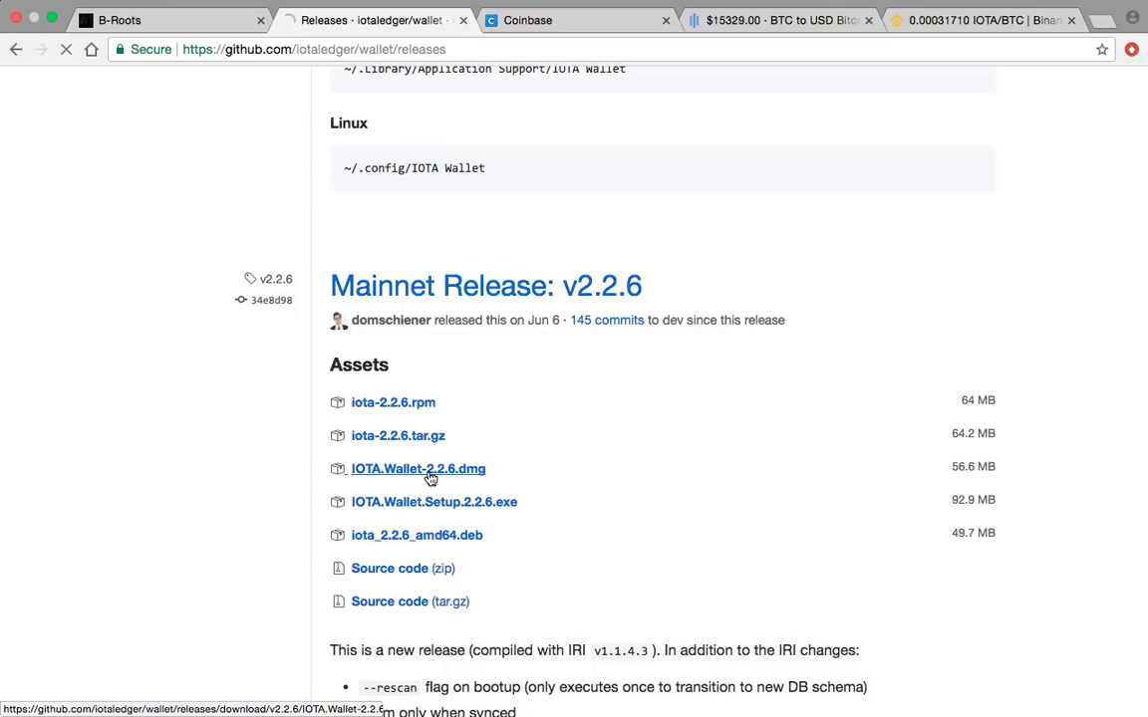
Download IOTA.Wallet-2.2.6.dmg, then leave full screen and reposition the Chrome window
{"action": "left_click", "coordinate": [431, 480]}
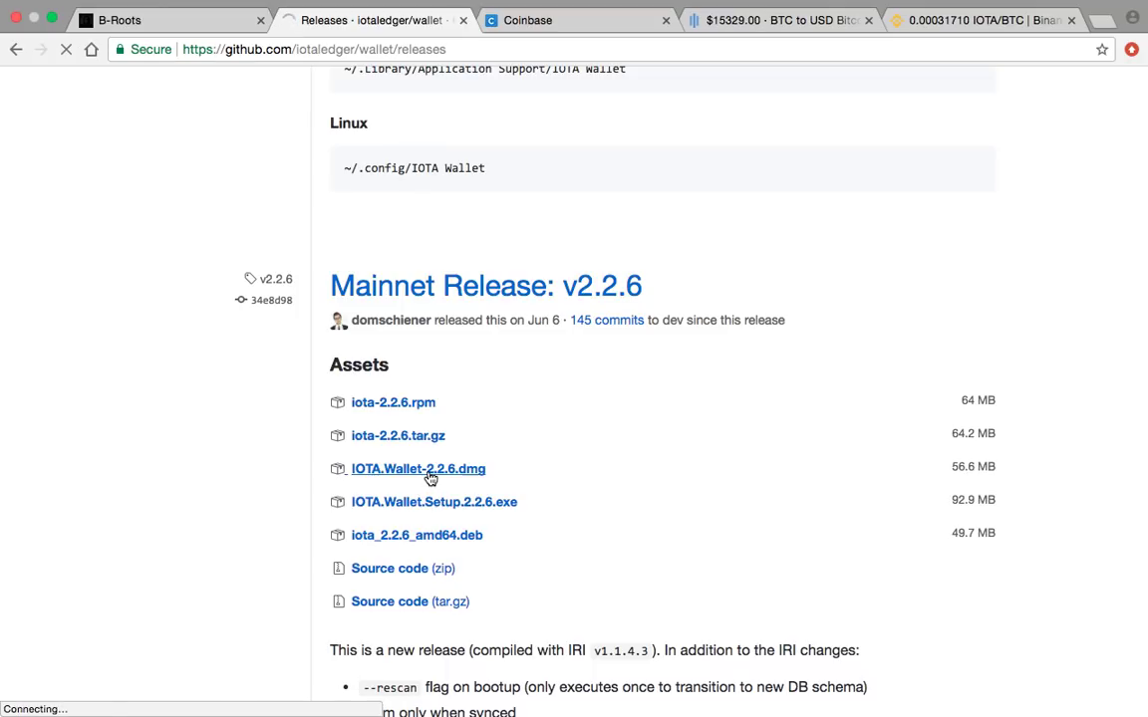
{"action": "left_click", "coordinate": [52, 18]}
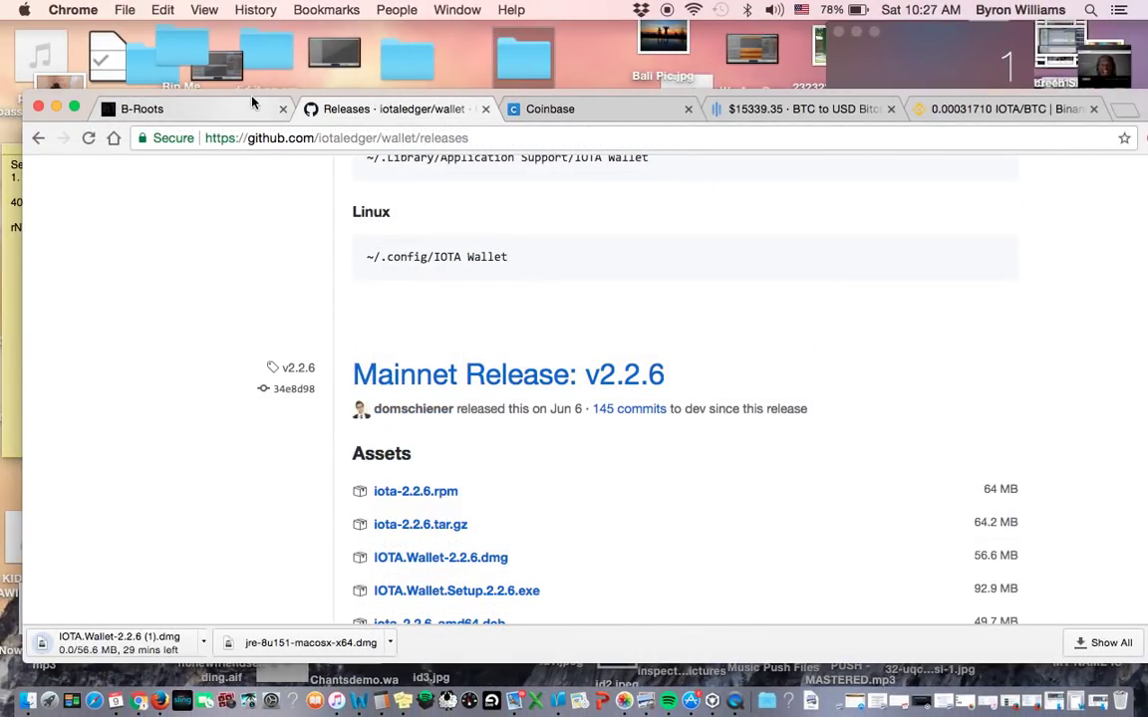
{"action": "left_click_drag", "start_coordinate": [251, 100], "coordinate": [238, 47]}
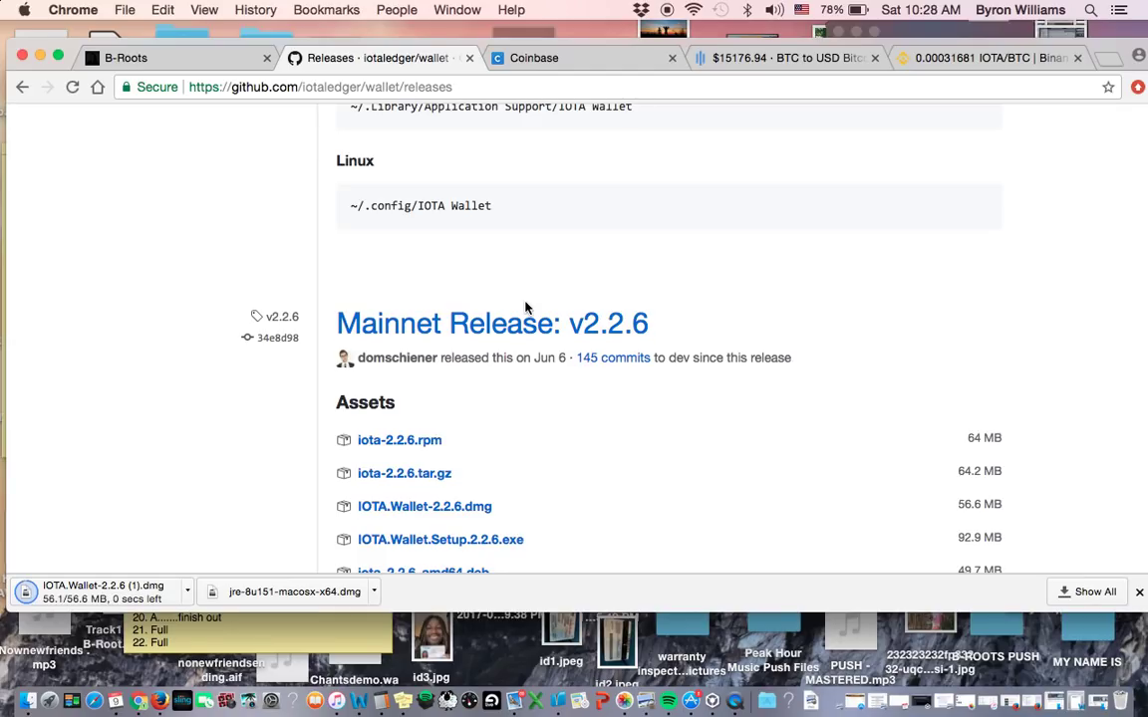
Download IOTA.Wallet-2.5.4.dmg from the v2.5.4 Latest release assets
{"action": "scroll", "coordinate": [519, 350], "scroll_direction": "up", "scroll_amount": 15}
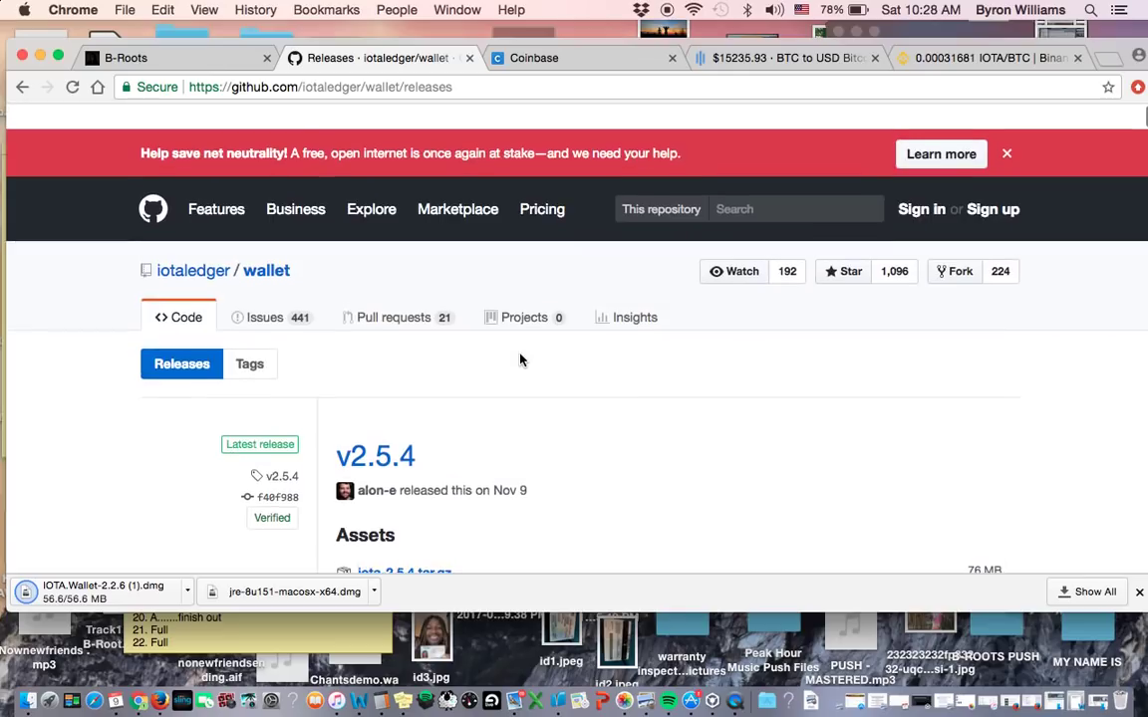
{"action": "scroll", "coordinate": [520, 359], "scroll_direction": "down", "scroll_amount": 3}
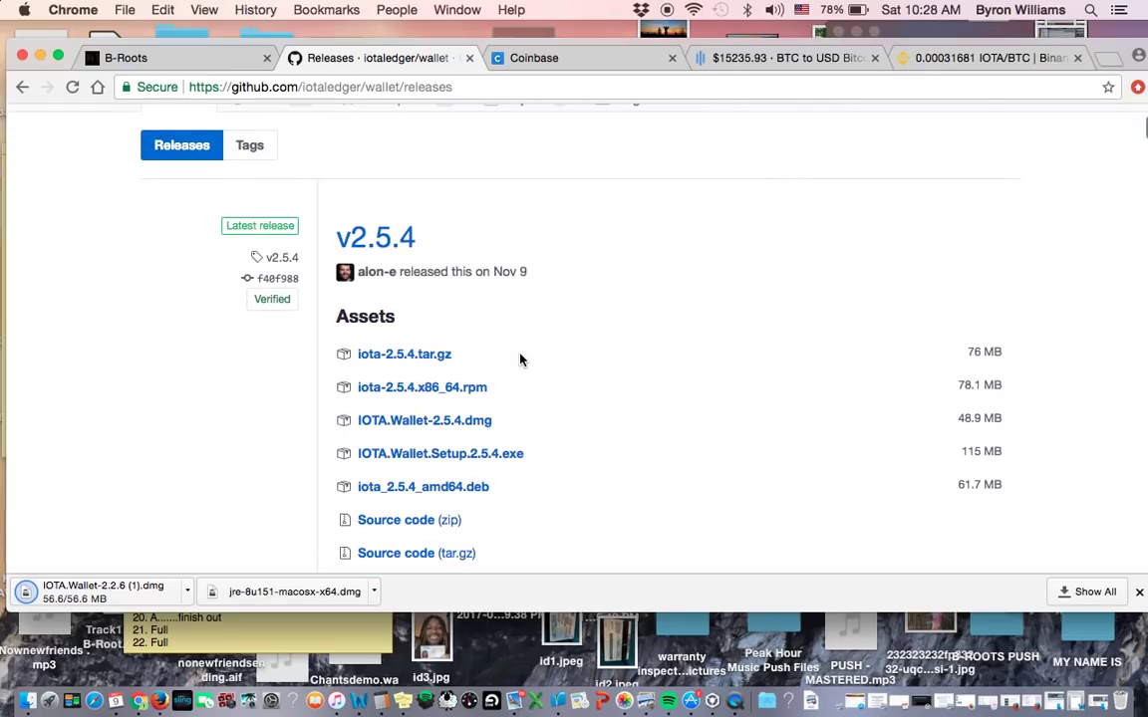
{"action": "left_click", "coordinate": [446, 430]}
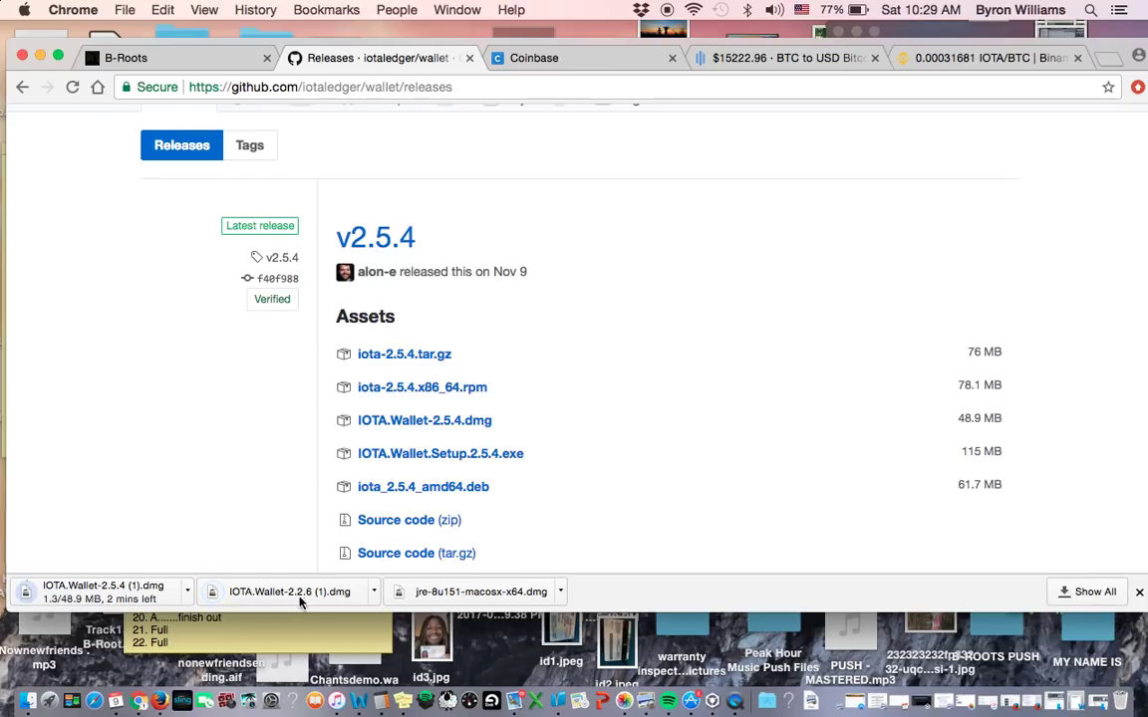
{"action": "scroll", "coordinate": [407, 503], "scroll_direction": "down", "scroll_amount": 1}
{"action": "scroll", "coordinate": [364, 446], "scroll_direction": "down", "scroll_amount": 10}
{"action": "scroll", "coordinate": [364, 447], "scroll_direction": "up", "scroll_amount": 12}
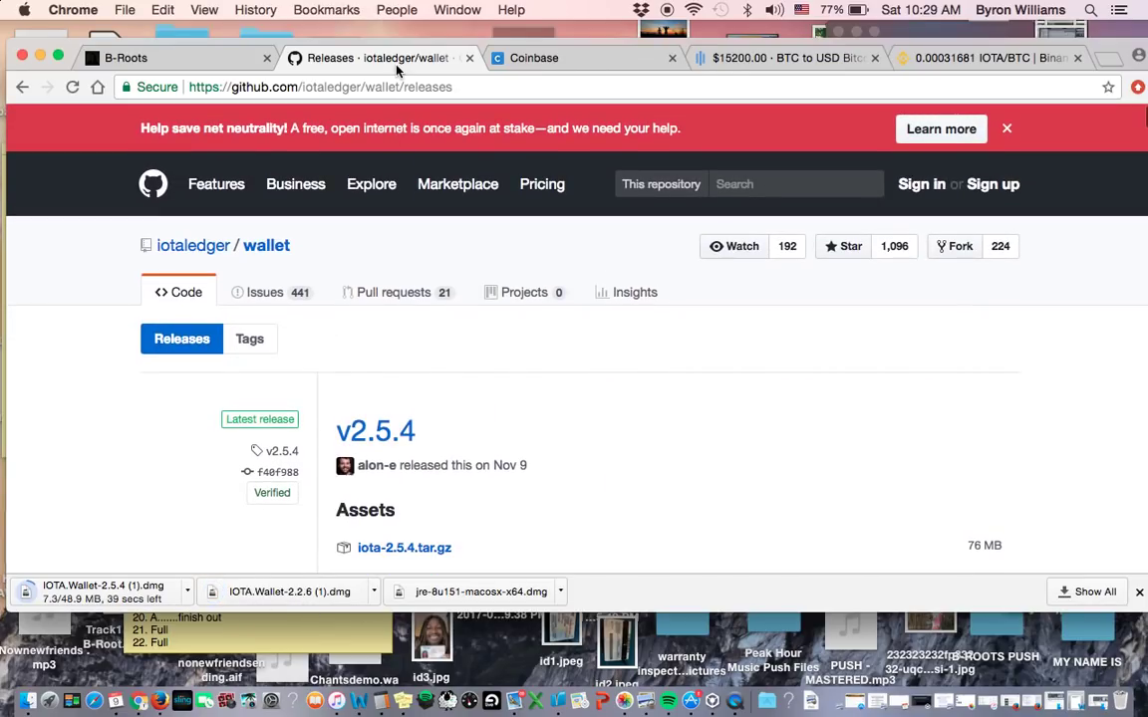
Move the Chrome window down and open the Iota folder on the desktop
{"action": "left_click_drag", "start_coordinate": [398, 45], "coordinate": [375, 125]}
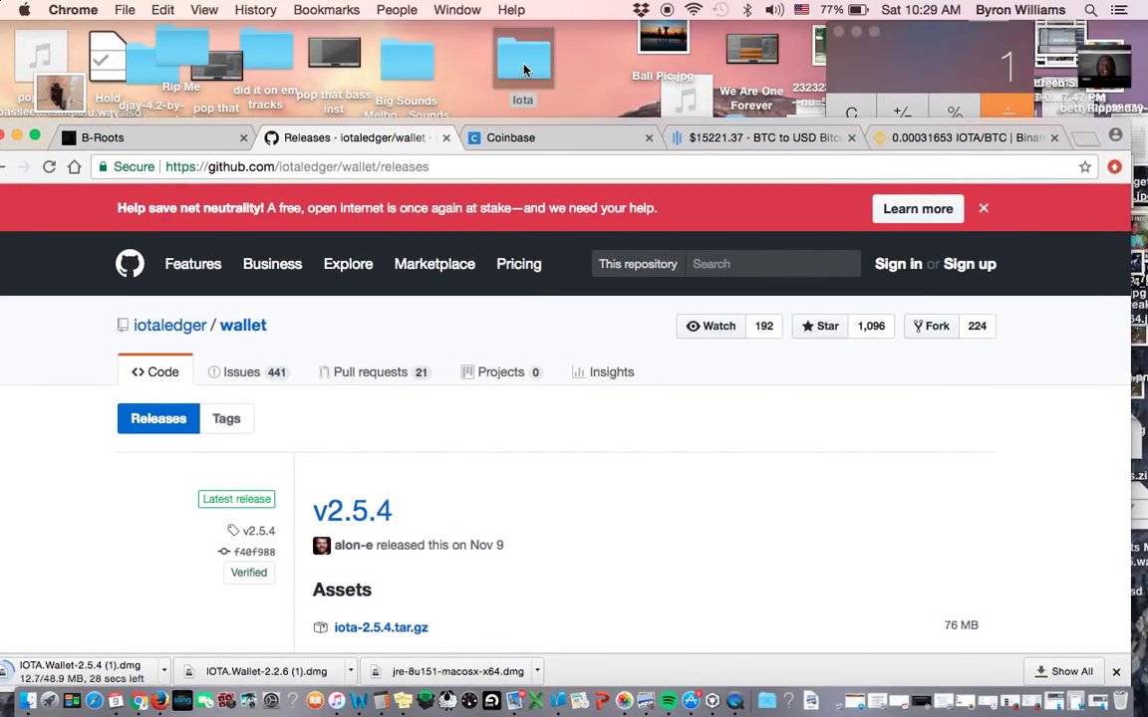
{"action": "left_click_drag", "start_coordinate": [525, 69], "coordinate": [542, 119]}
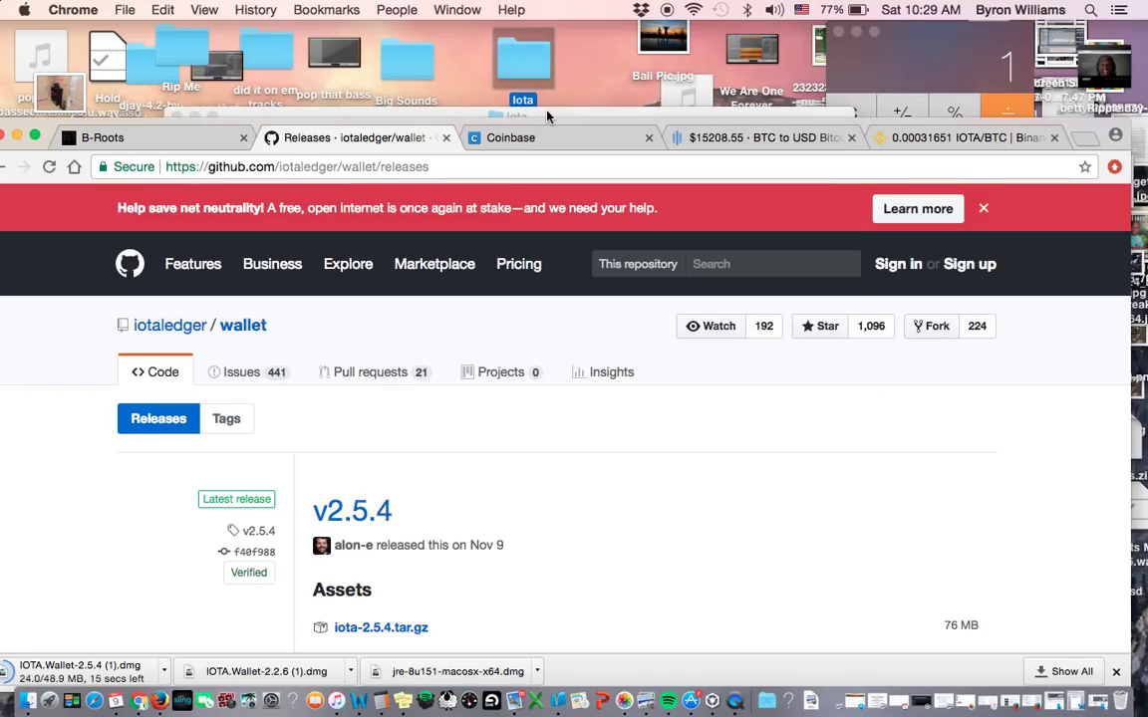
{"action": "double_click", "coordinate": [524, 82]}
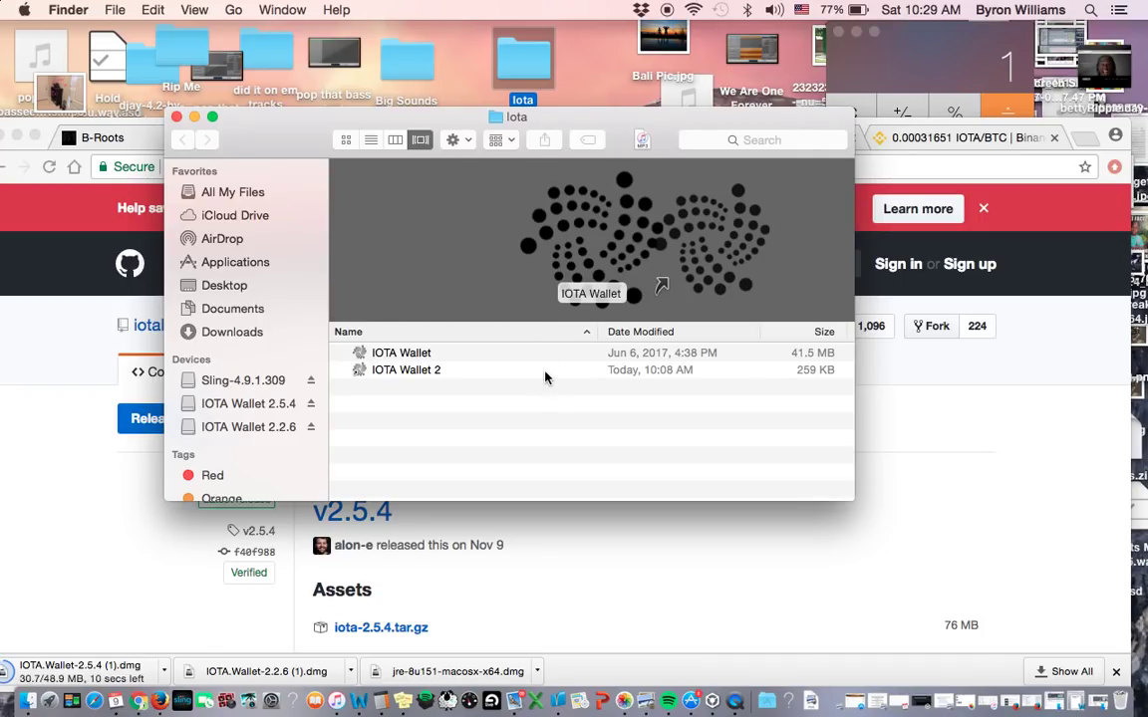
Launch IOTA Wallet 2.5.4, close it, and launch the older IOTA Wallet 2.2.6 instead
{"action": "left_click", "coordinate": [545, 375]}
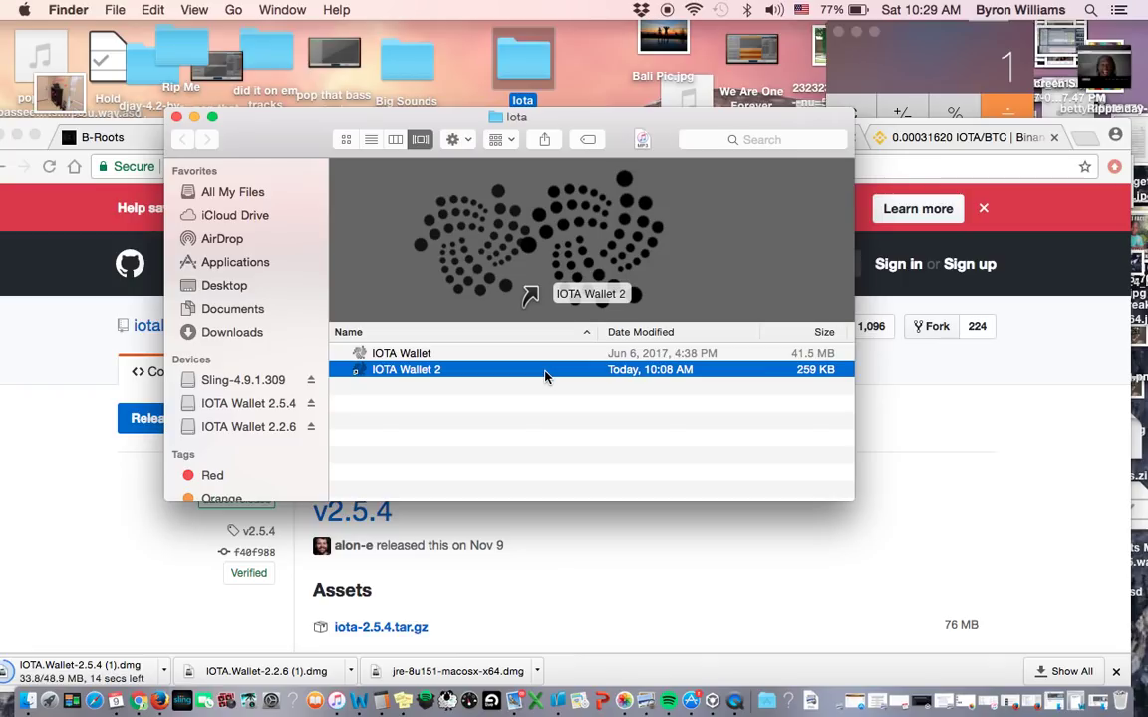
{"action": "double_click", "coordinate": [545, 376]}
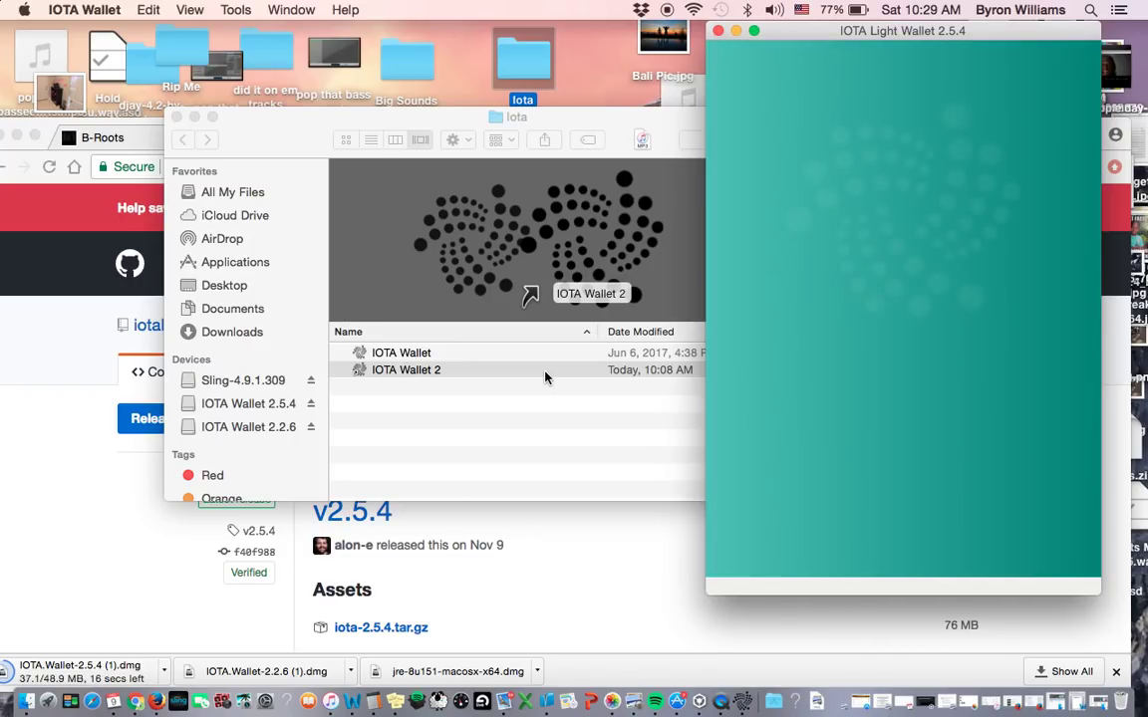
{"action": "left_click", "coordinate": [718, 31]}
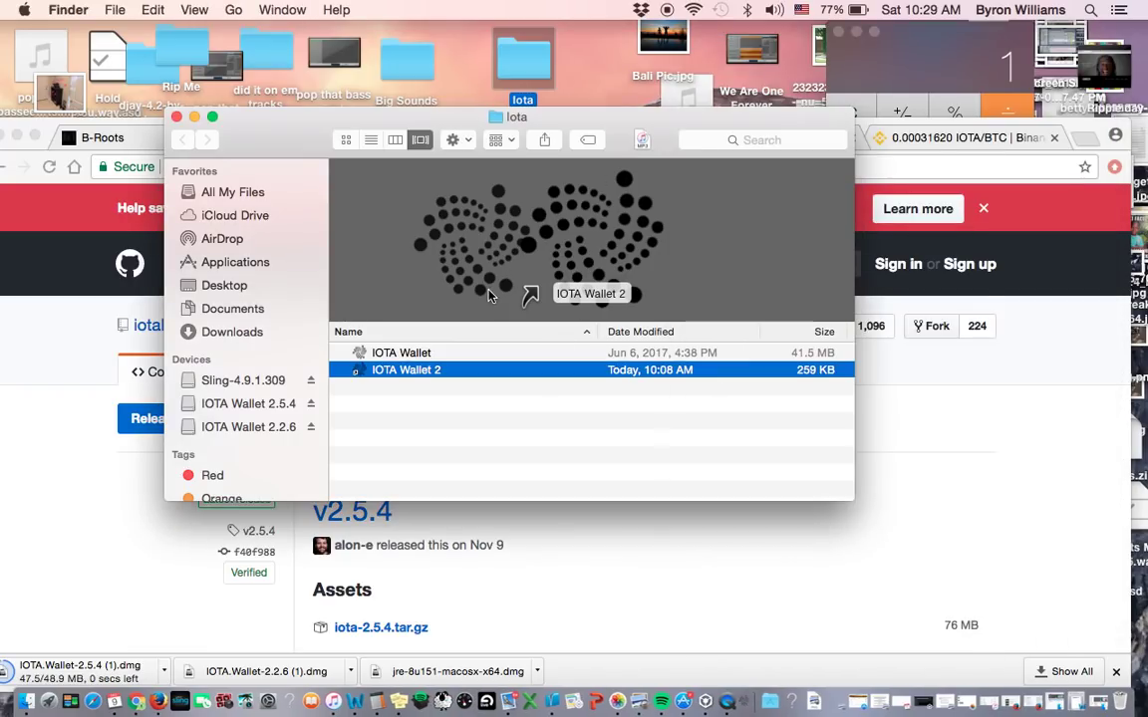
{"action": "double_click", "coordinate": [463, 358]}
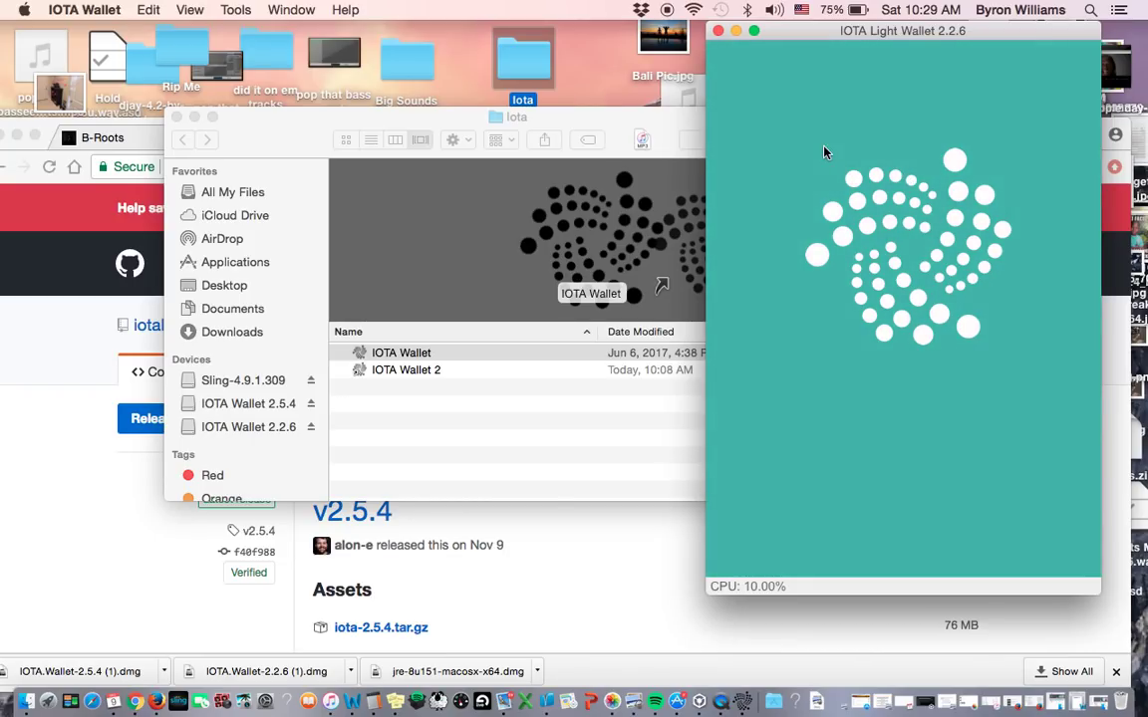
Generate a new random seed with Tools > Generate Seed, then close the seed dialog
{"action": "left_click", "coordinate": [235, 11]}
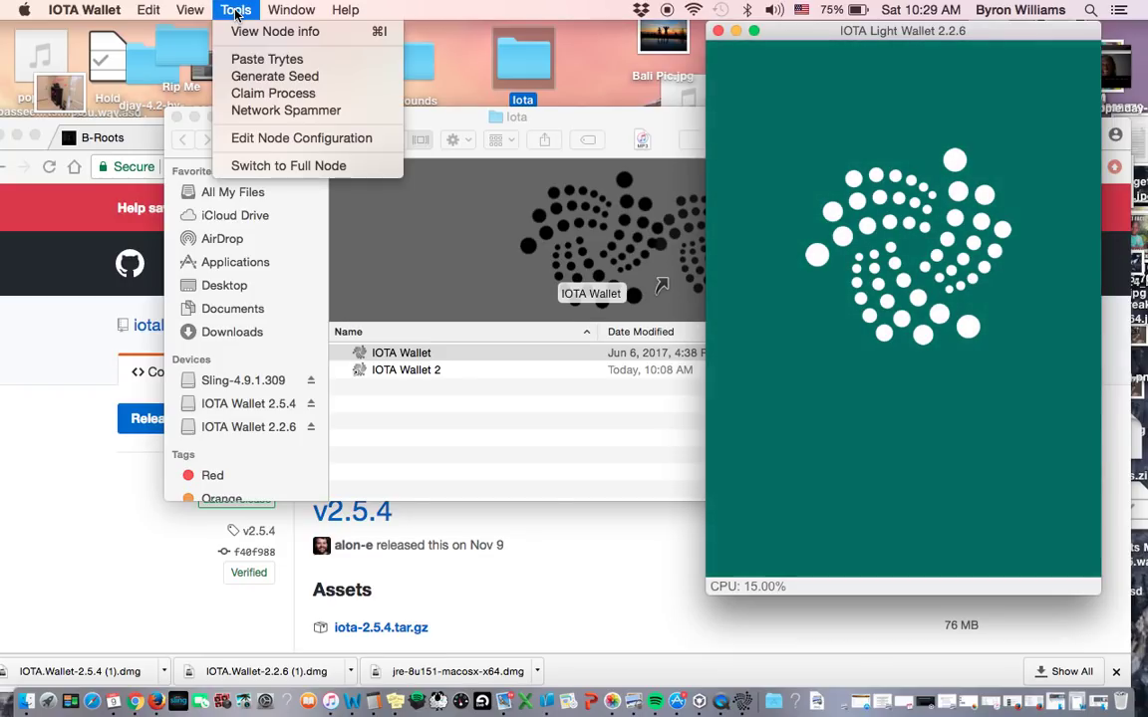
{"action": "left_click", "coordinate": [264, 80]}
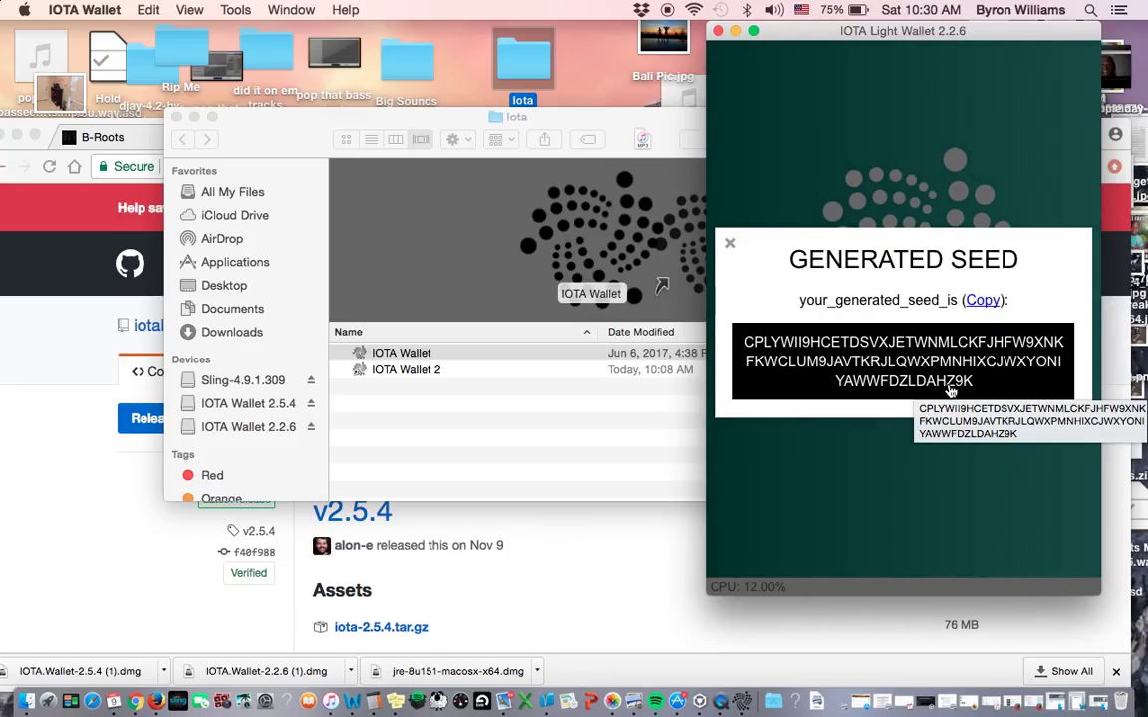
{"action": "left_click", "coordinate": [728, 245]}
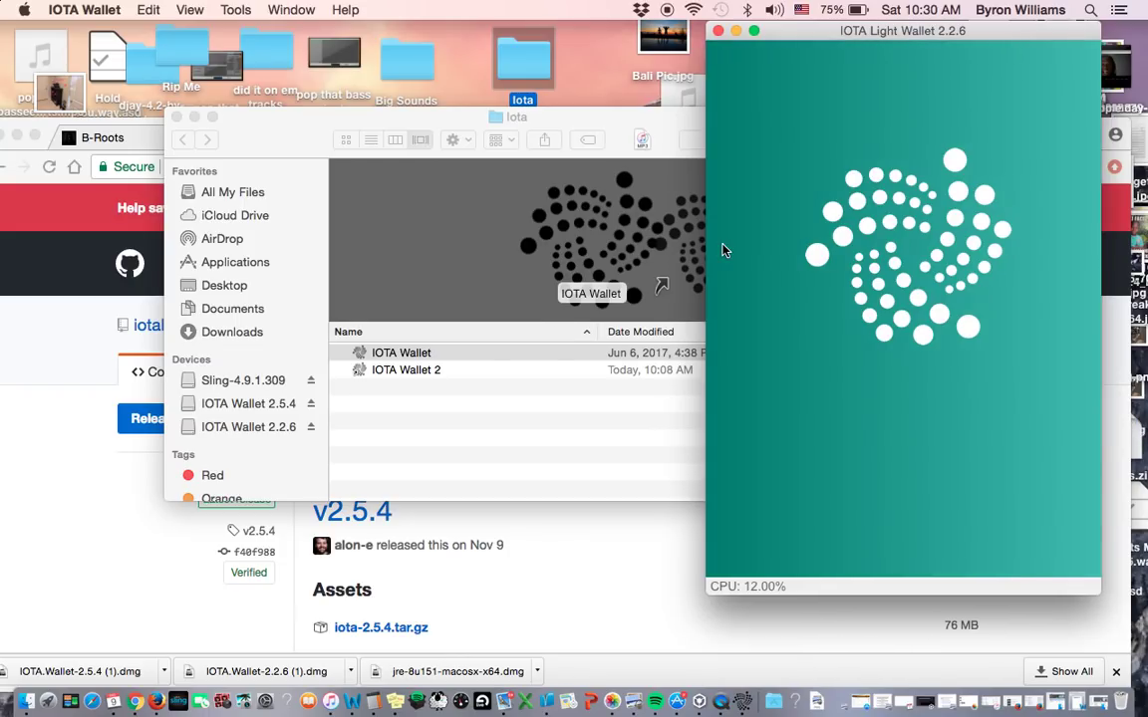
Close the 2.2.6 wallet window and launch IOTA Wallet 2 instead
{"action": "left_click", "coordinate": [717, 32]}
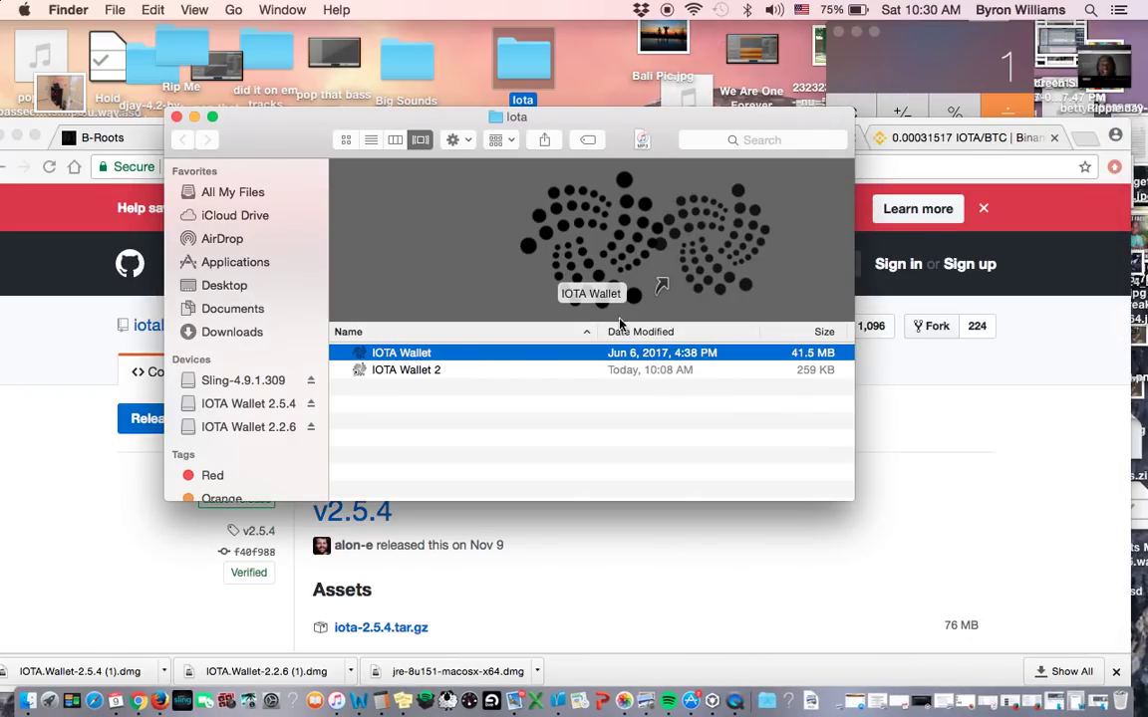
{"action": "left_click", "coordinate": [622, 371]}
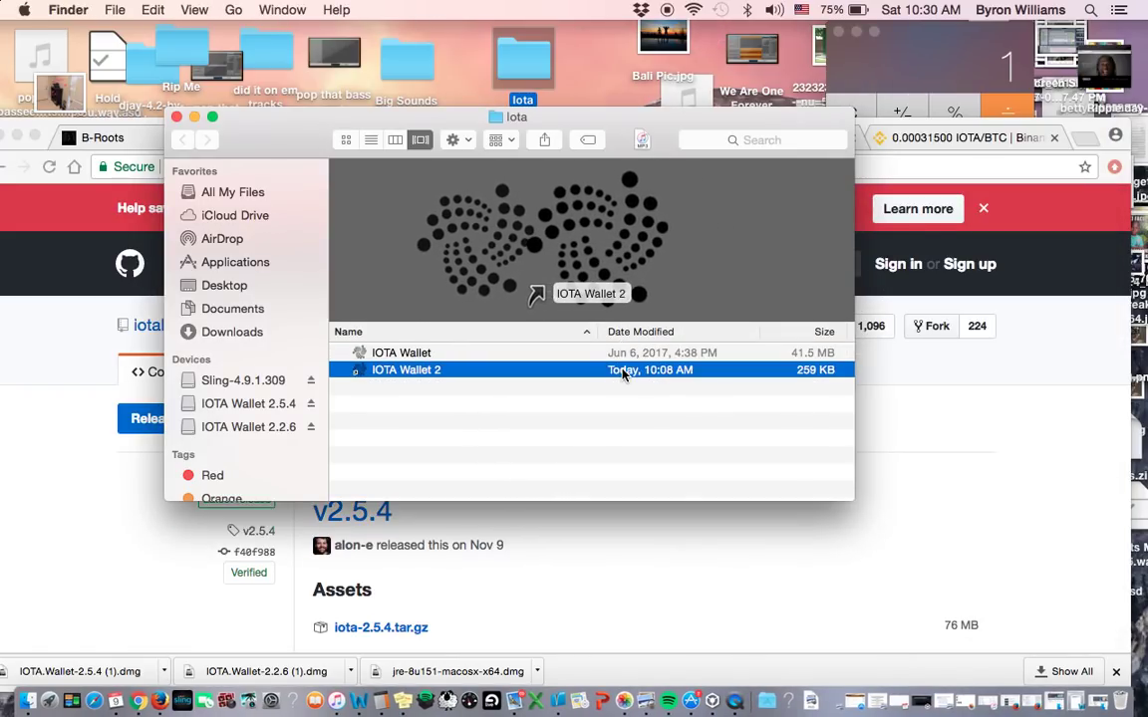
{"action": "double_click", "coordinate": [622, 370]}
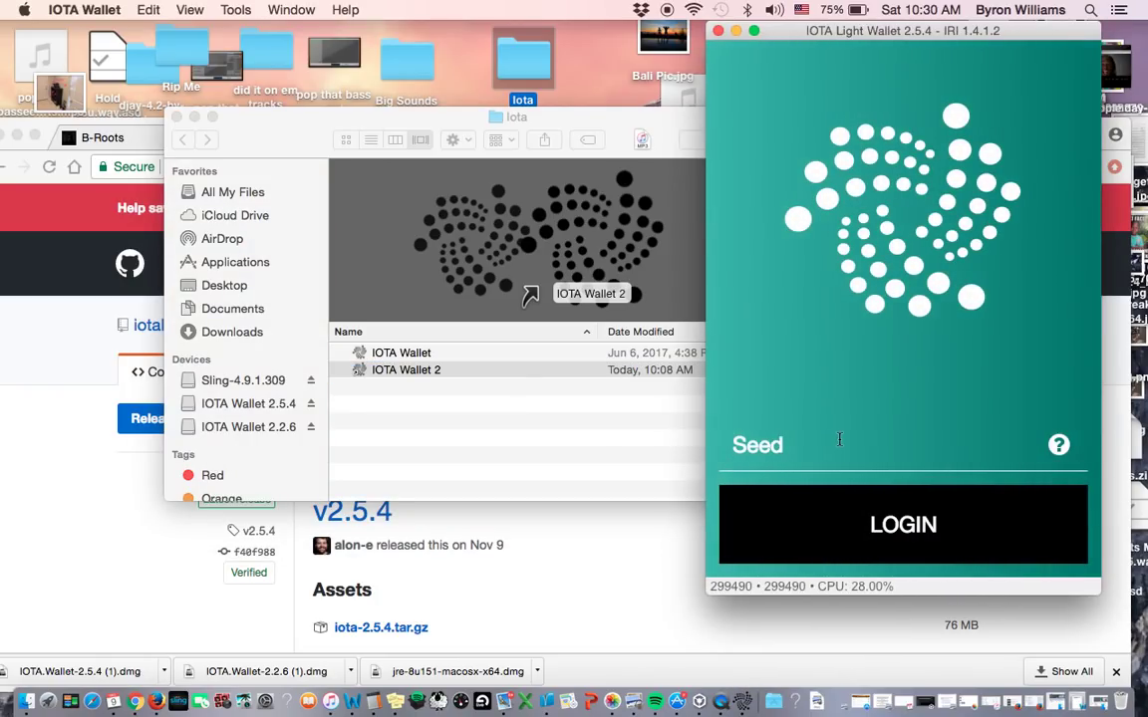
Paste the seed into the Seed field, log in, and open the Receive section
{"action": "left_click", "coordinate": [840, 439]}
{"action": "key", "text": "super+v"}
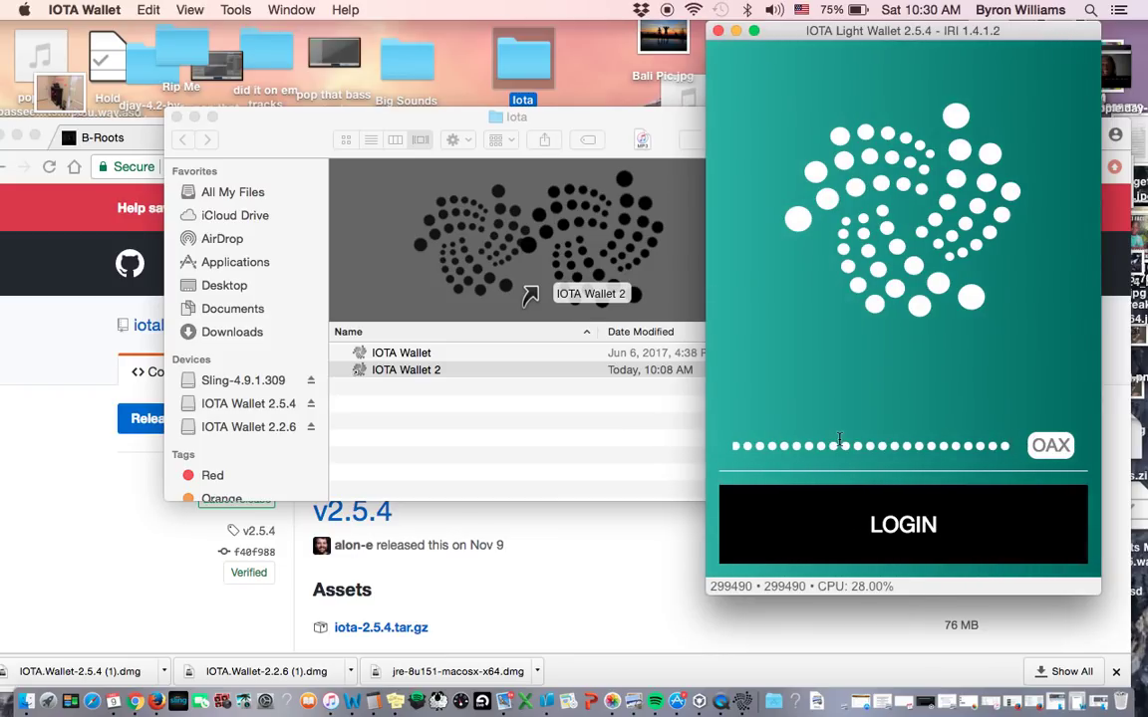
{"action": "left_click", "coordinate": [869, 528]}
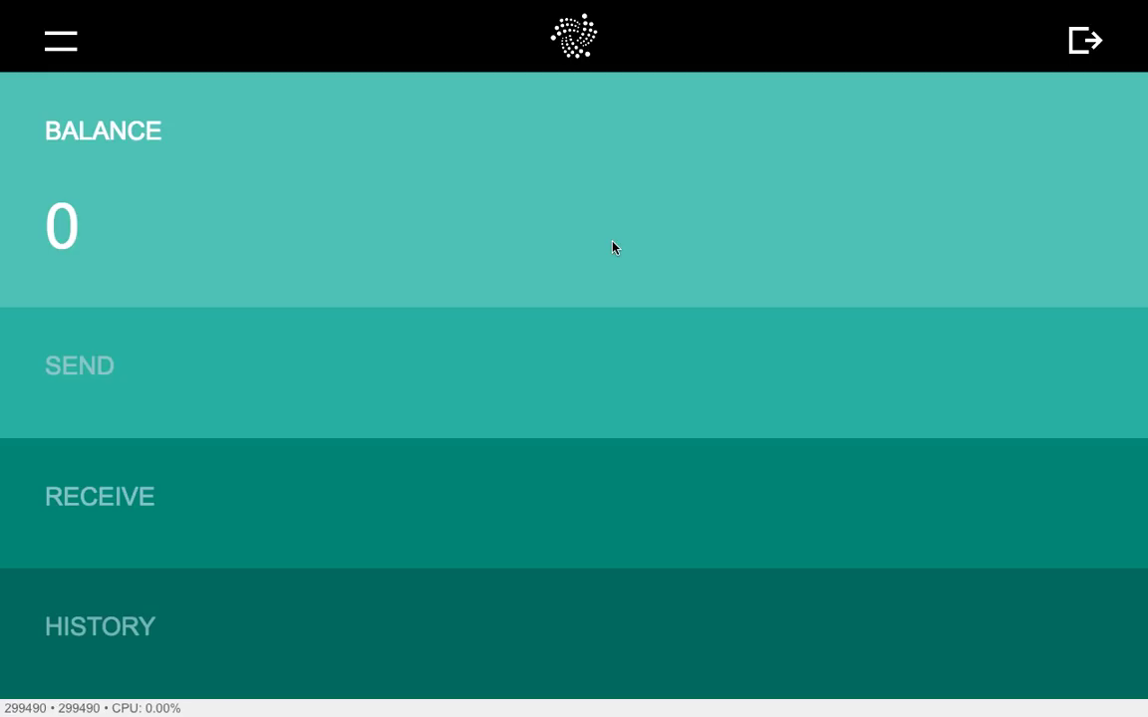
{"action": "left_click", "coordinate": [439, 552]}
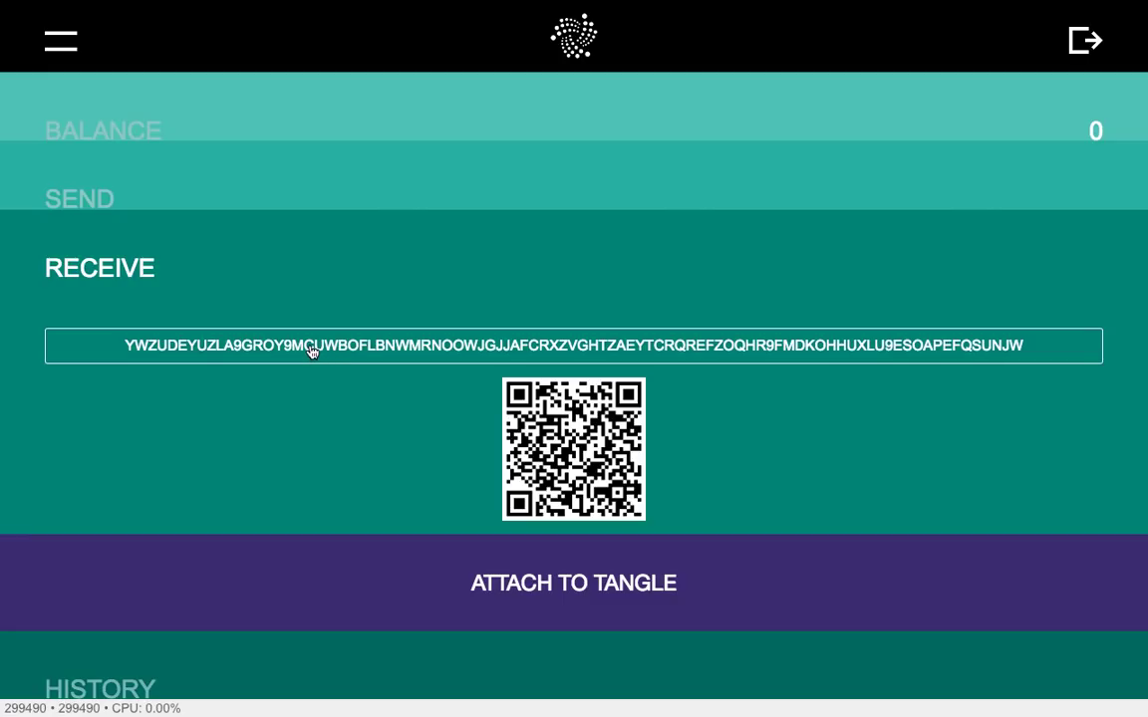
Copy the receive address and attach it to the Tangle
{"action": "left_click", "coordinate": [310, 350]}
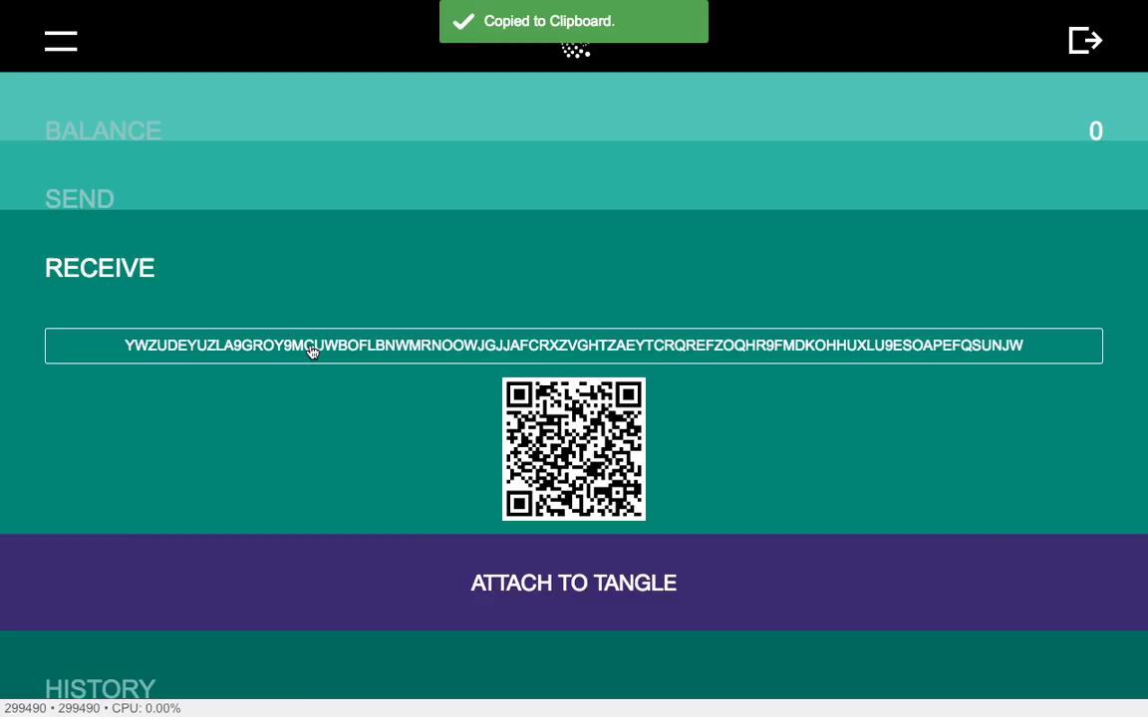
{"action": "left_click", "coordinate": [599, 587]}
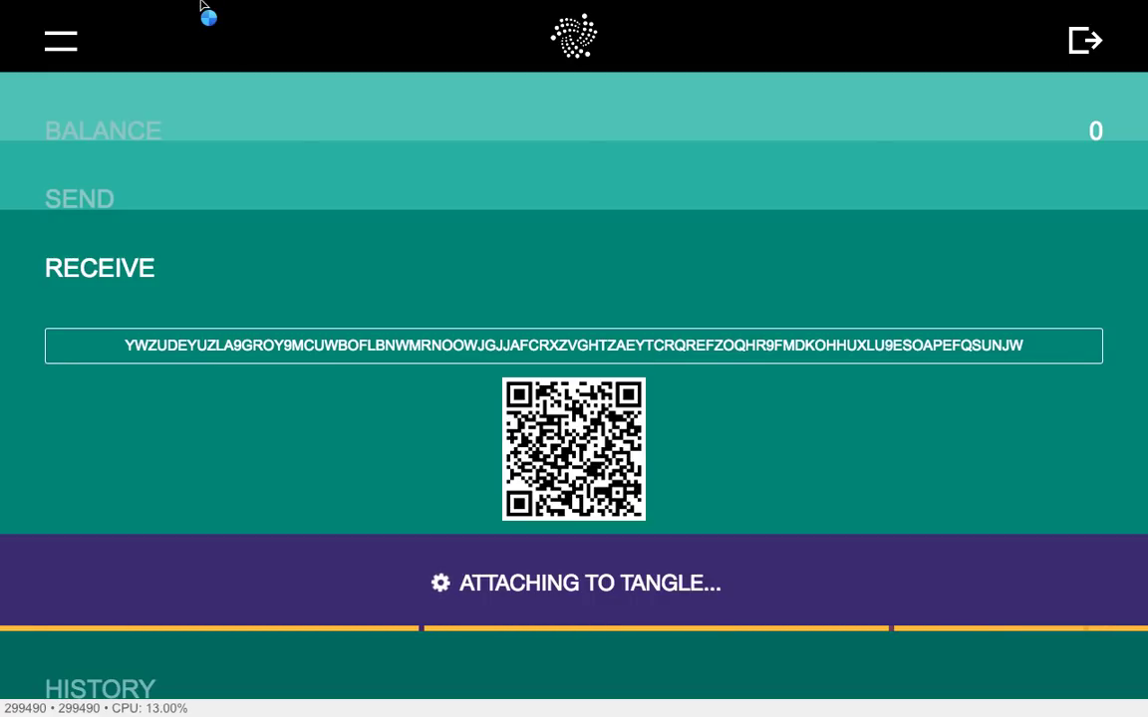
Take the wallet out of full screen, minimize the Finder iota window, and bring Chrome forward
{"action": "left_click", "coordinate": [189, 10]}
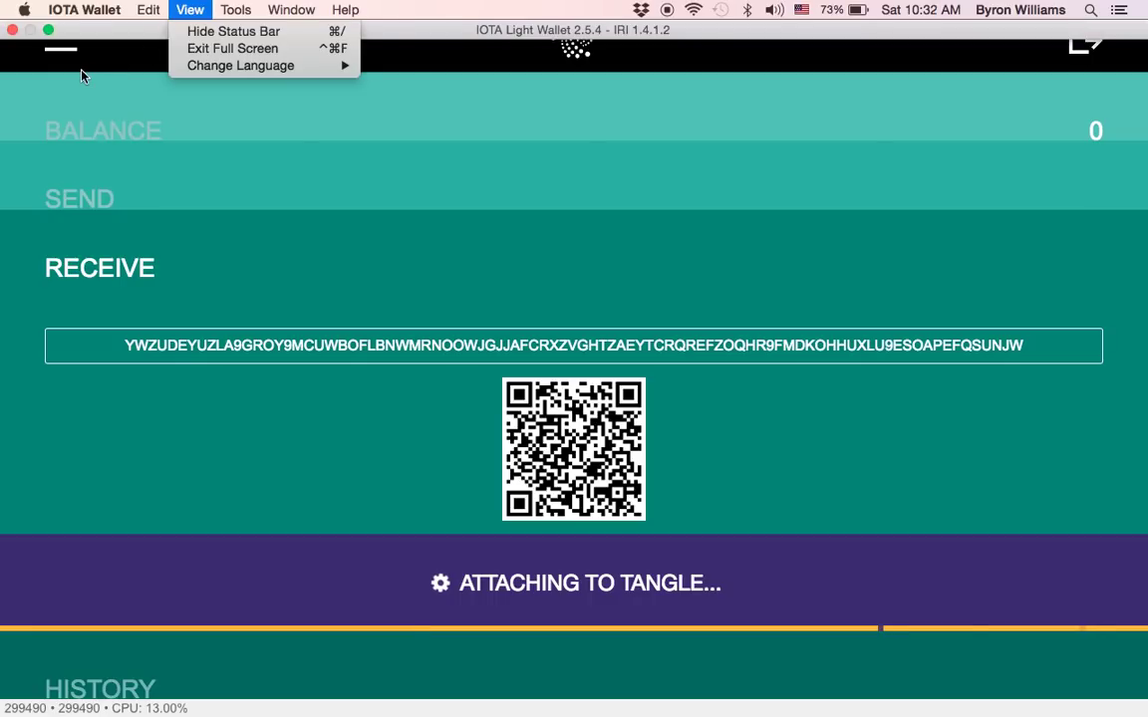
{"action": "left_click", "coordinate": [48, 31]}
{"action": "left_click", "coordinate": [47, 31]}
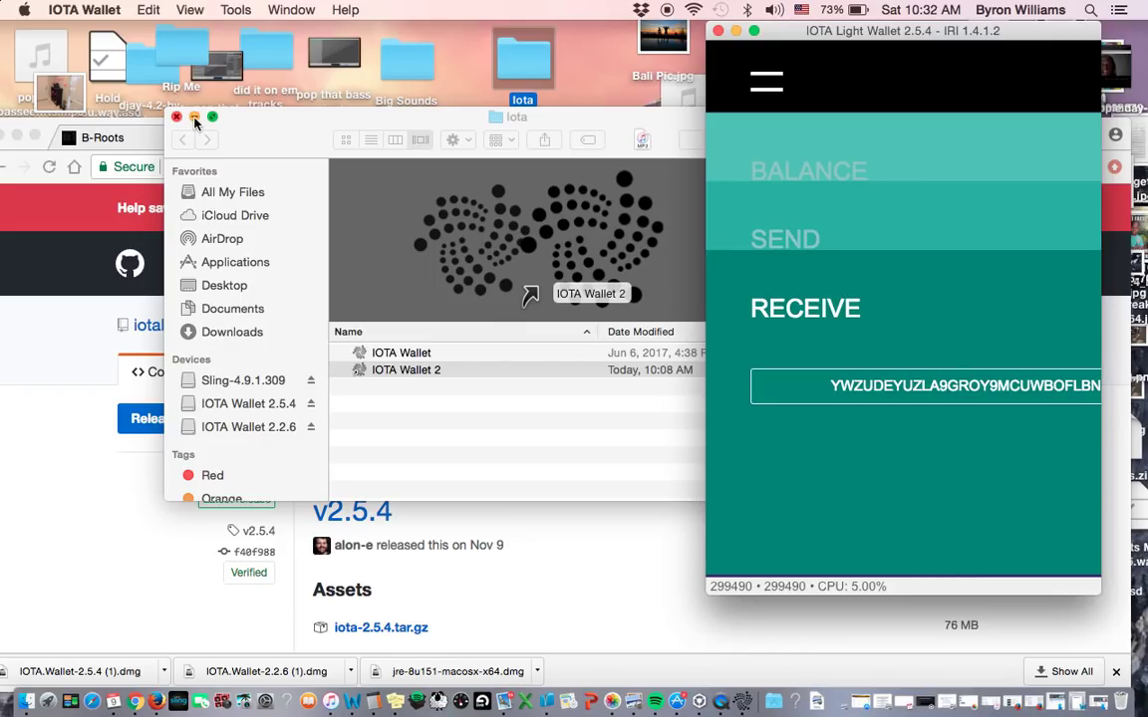
{"action": "left_click", "coordinate": [194, 119]}
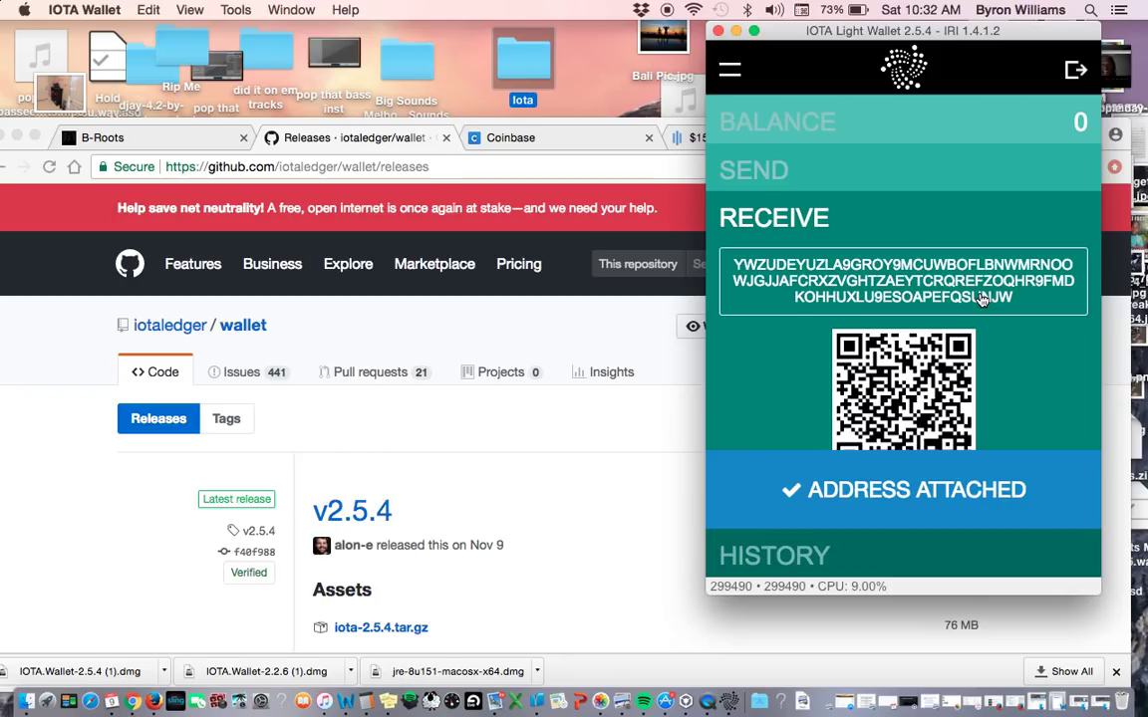
{"action": "left_click", "coordinate": [525, 324]}
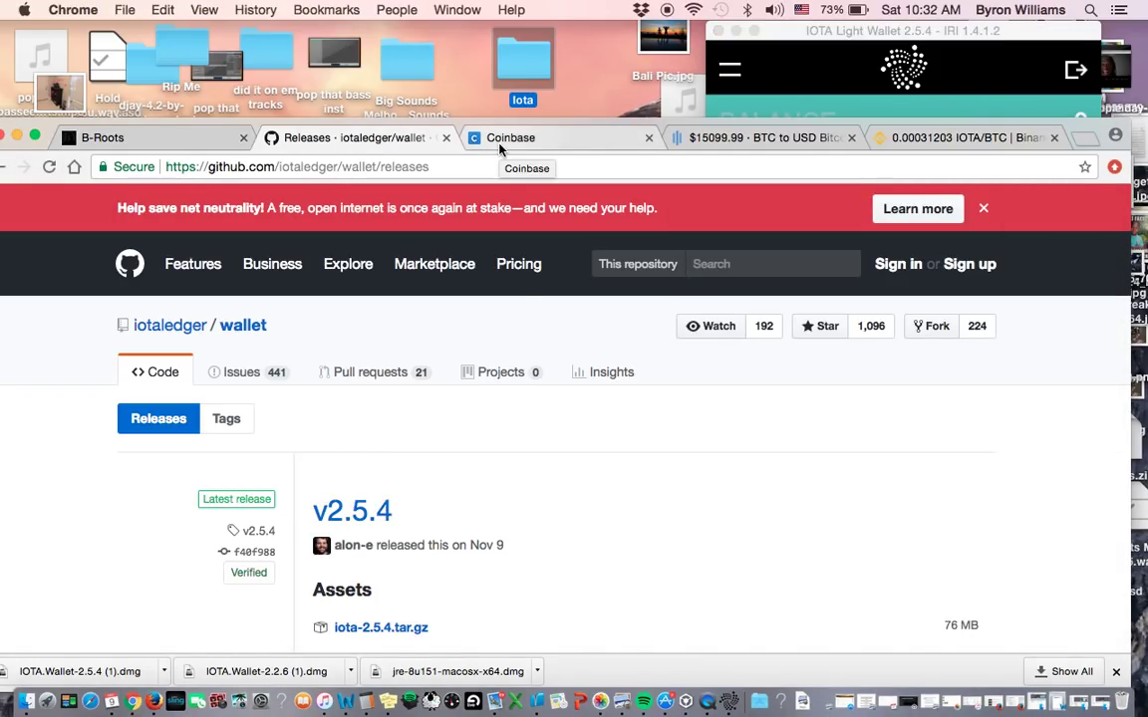
Enlarge the Chrome window, review the Coinbase Bitcoin buy page, then switch to GDAX BTC-USD
{"action": "left_click_drag", "start_coordinate": [484, 110], "coordinate": [508, 22]}
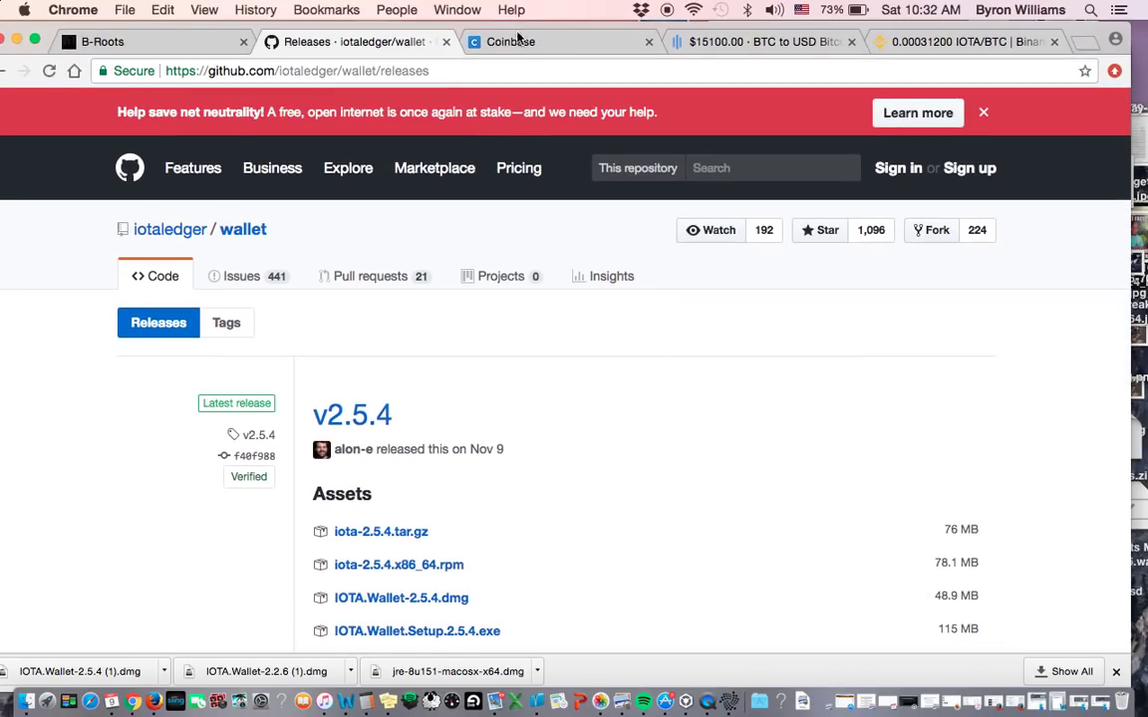
{"action": "left_click", "coordinate": [517, 40]}
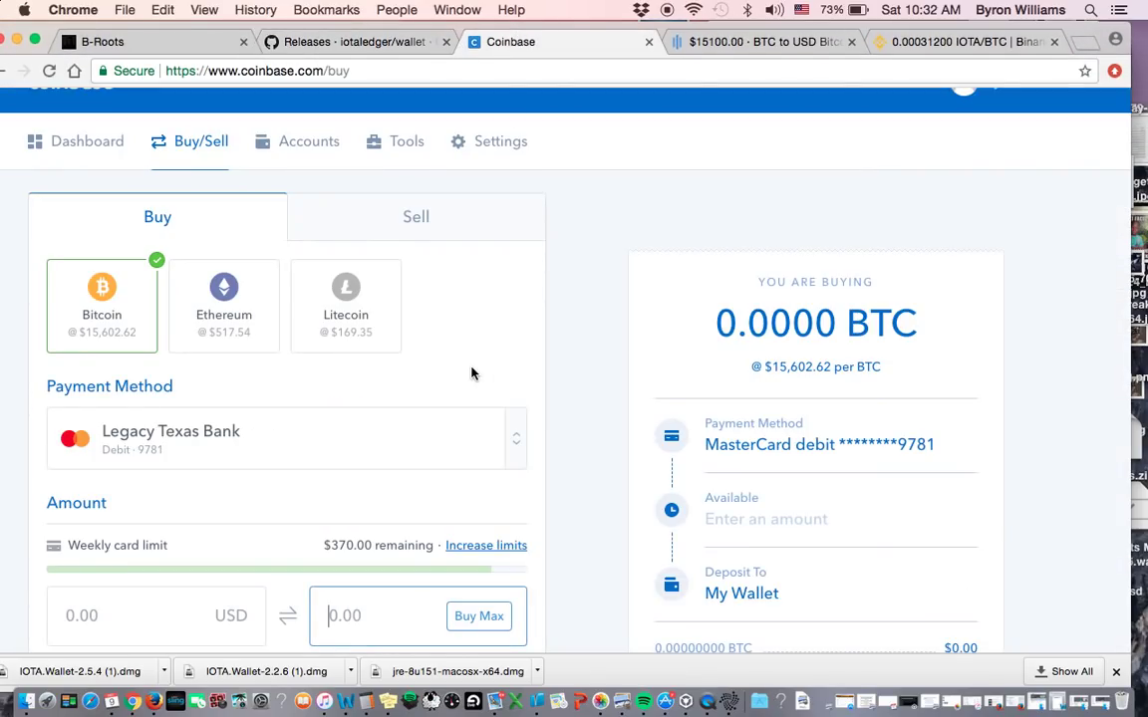
{"action": "scroll", "coordinate": [473, 373], "scroll_direction": "up", "scroll_amount": 2}
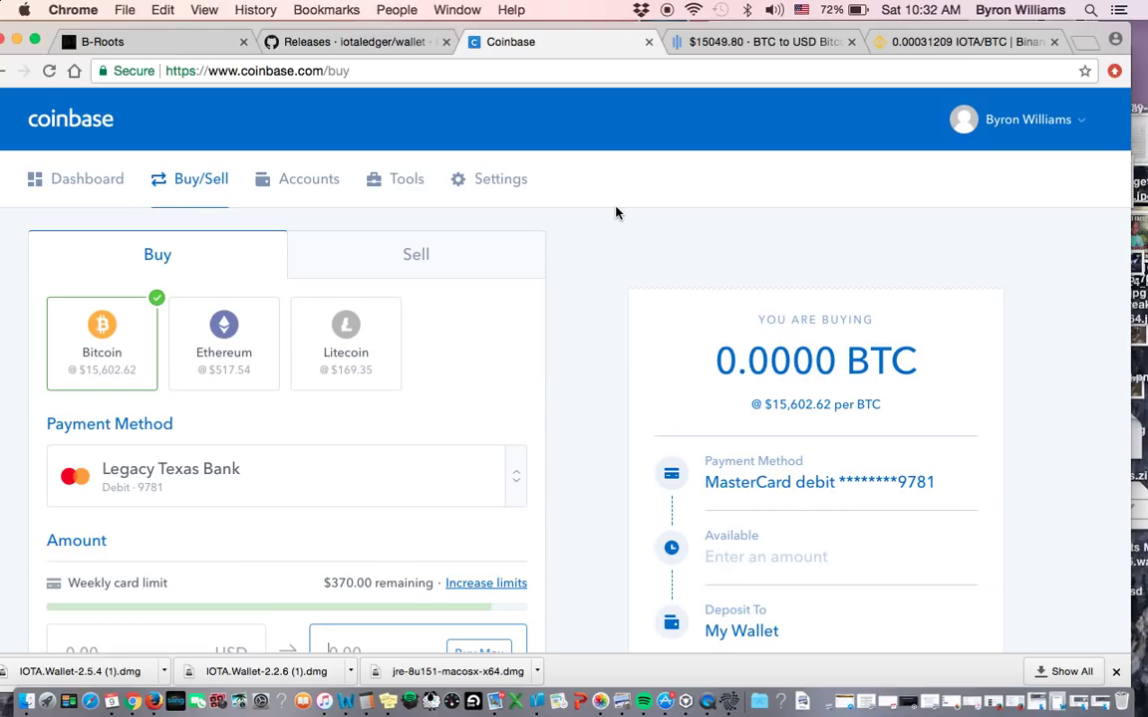
{"action": "left_click", "coordinate": [710, 45]}
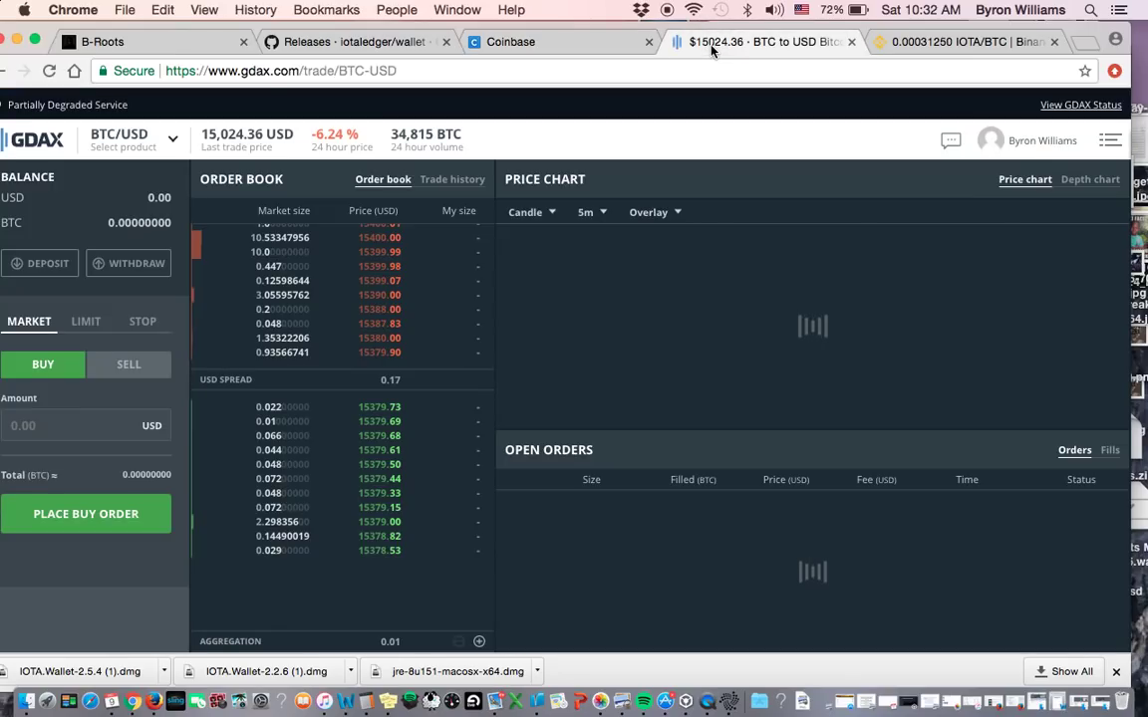
{"action": "left_click", "coordinate": [572, 44]}
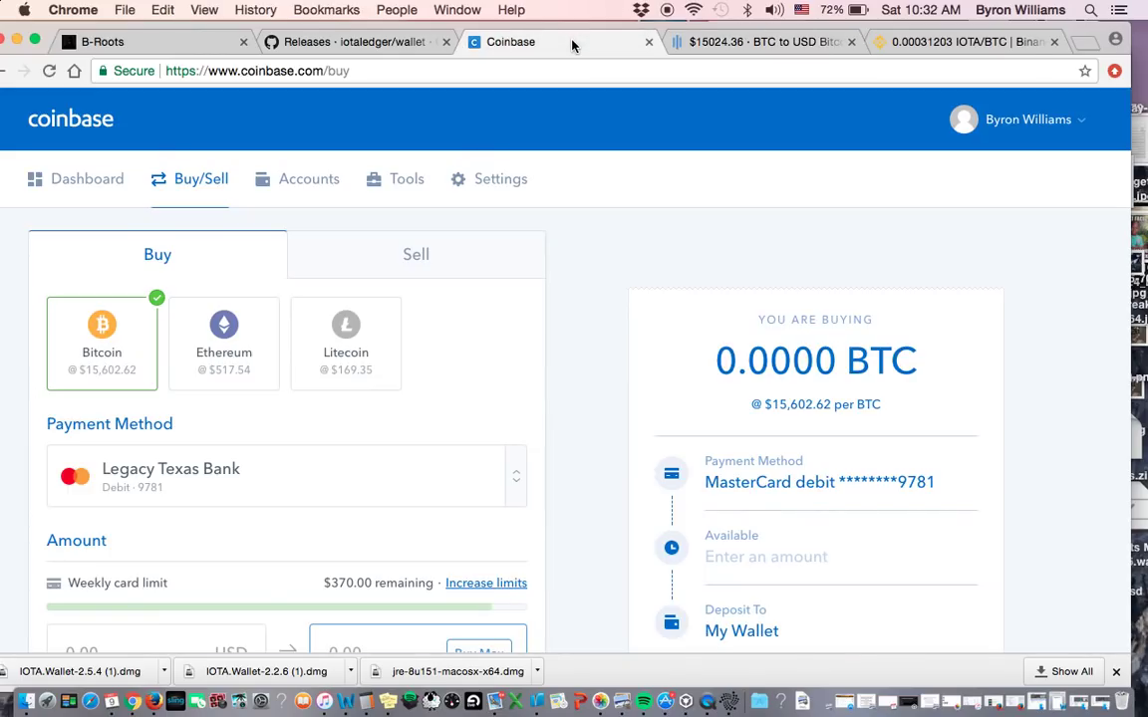
{"action": "left_click", "coordinate": [697, 43]}
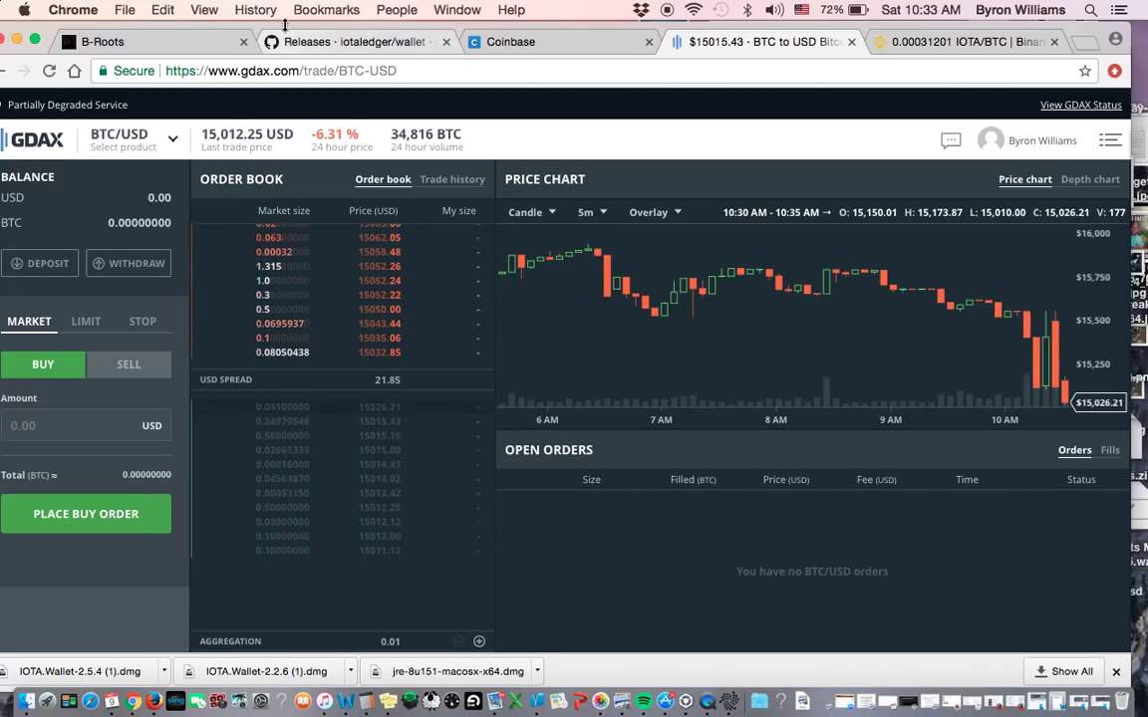
{"action": "mouse_move", "coordinate": [284, 30]}
{"action": "left_mouse_down"}
{"action": "mouse_move", "coordinate": [347, 23]}
{"action": "mouse_move", "coordinate": [296, 25]}
{"action": "left_mouse_up"}
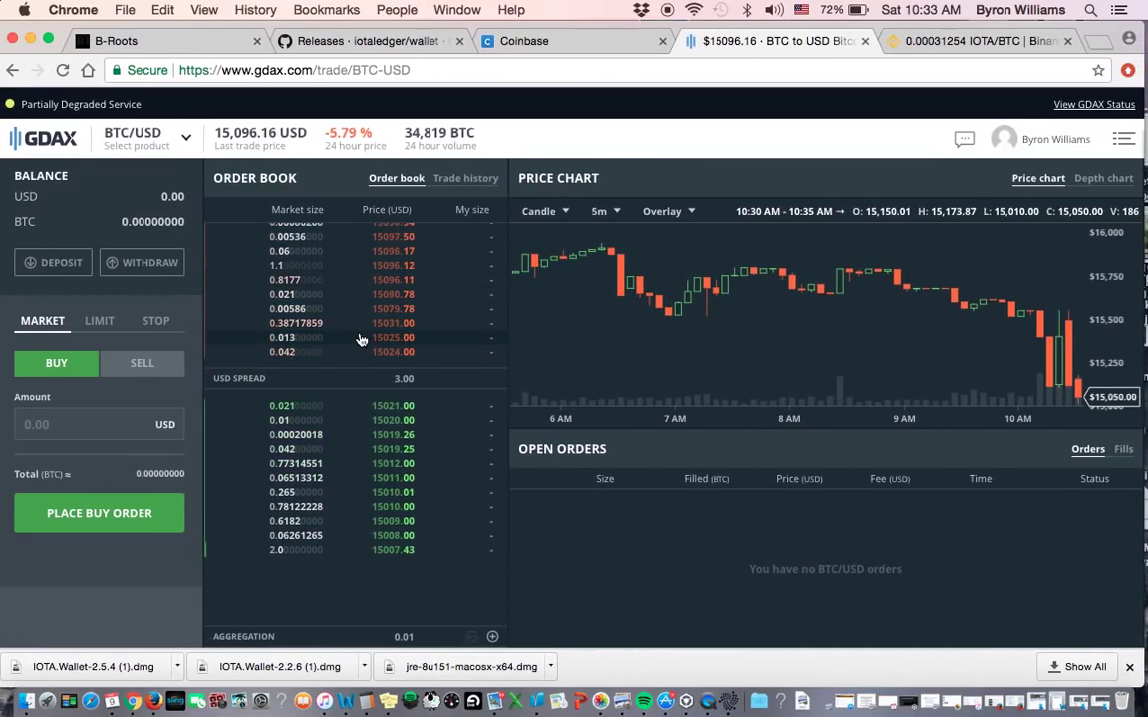
{"action": "scroll", "coordinate": [361, 339], "scroll_direction": "up", "scroll_amount": 5}
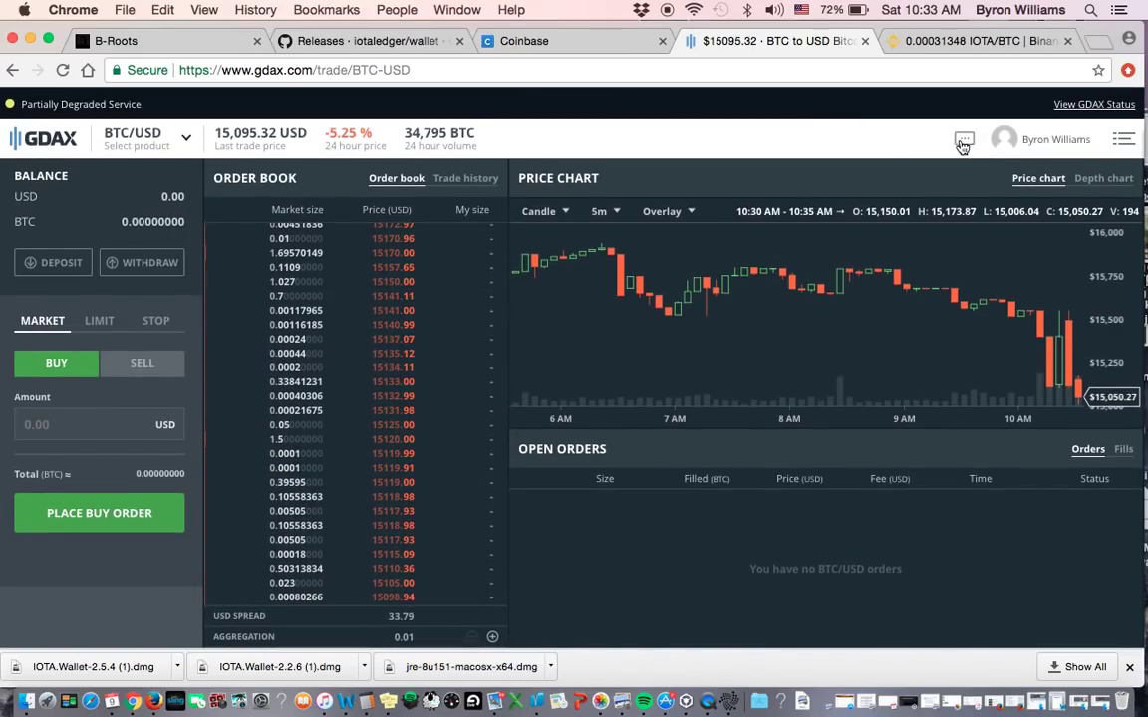
{"action": "left_click", "coordinate": [964, 140]}
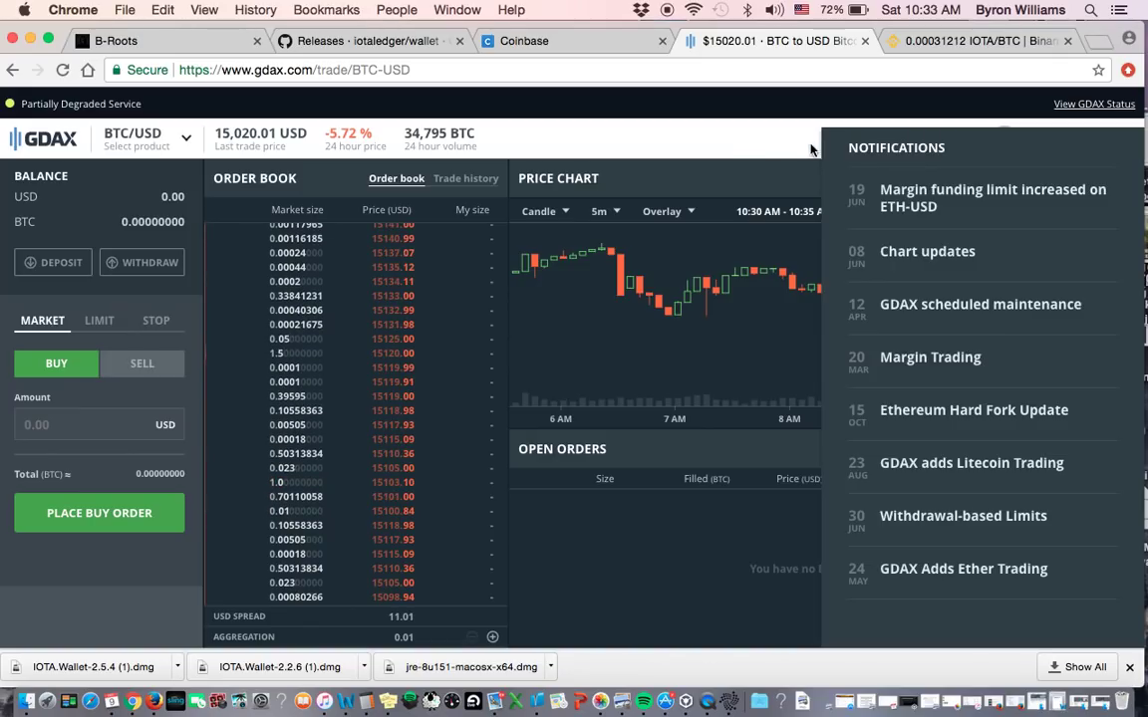
{"action": "left_click", "coordinate": [749, 144]}
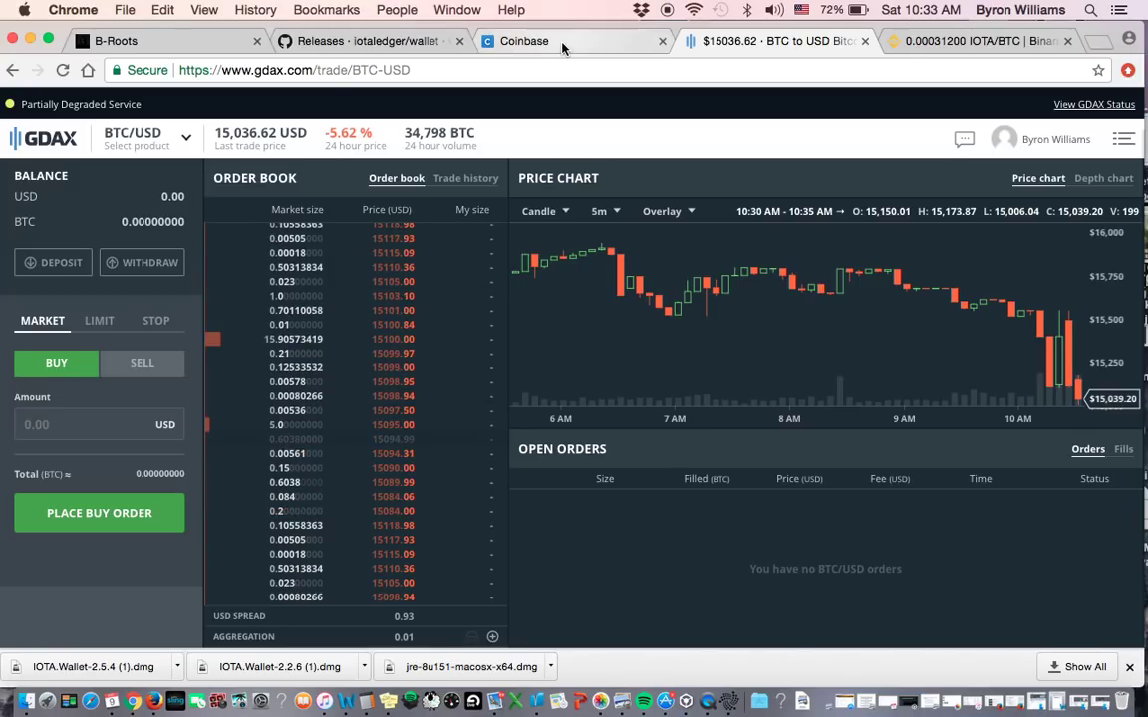
{"action": "left_click", "coordinate": [505, 37]}
{"action": "left_click", "coordinate": [312, 180]}
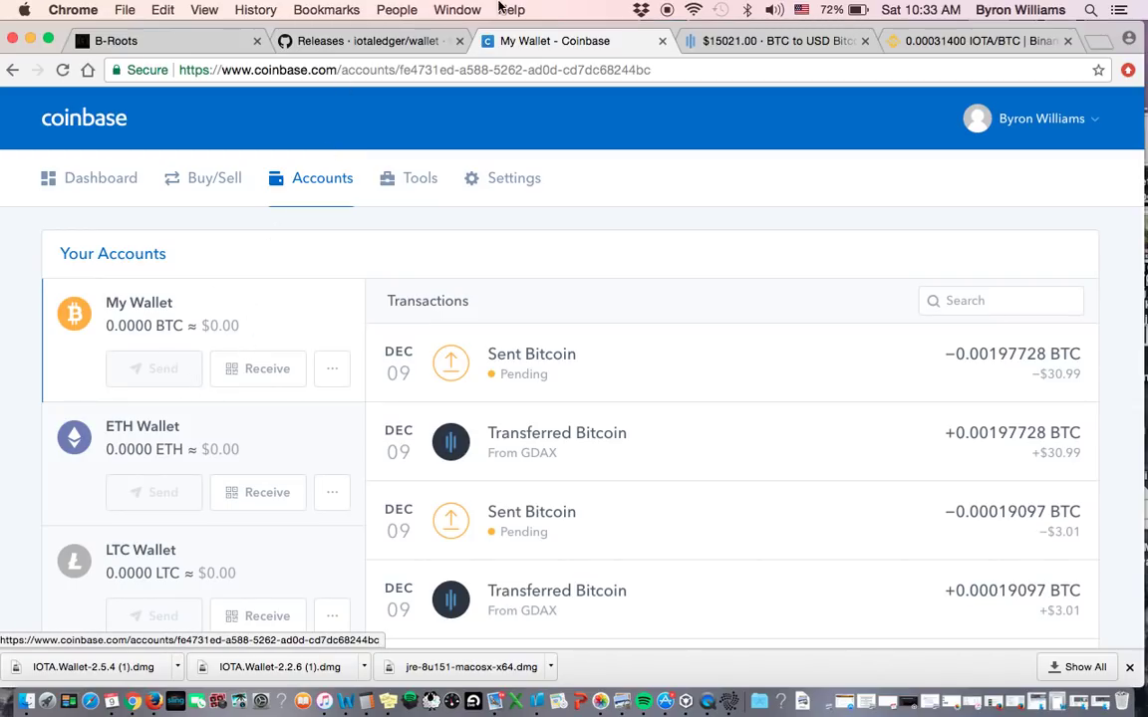
{"action": "left_click", "coordinate": [395, 68]}
{"action": "left_click", "coordinate": [350, 38]}
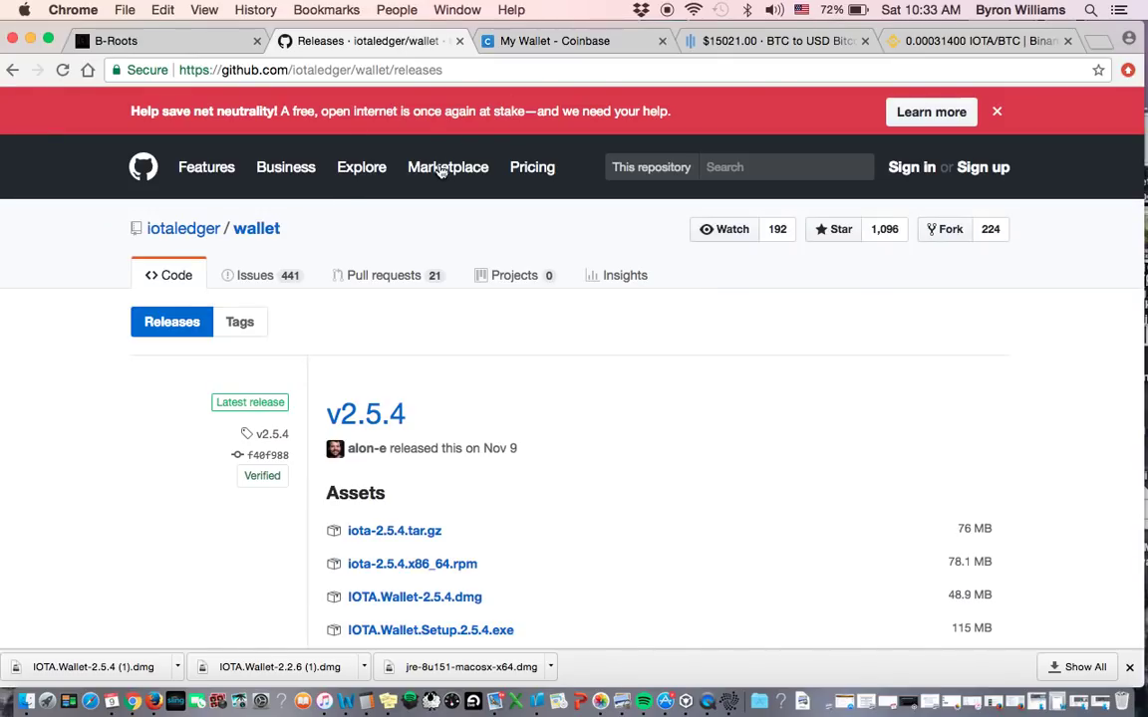
{"action": "left_click", "coordinate": [787, 45]}
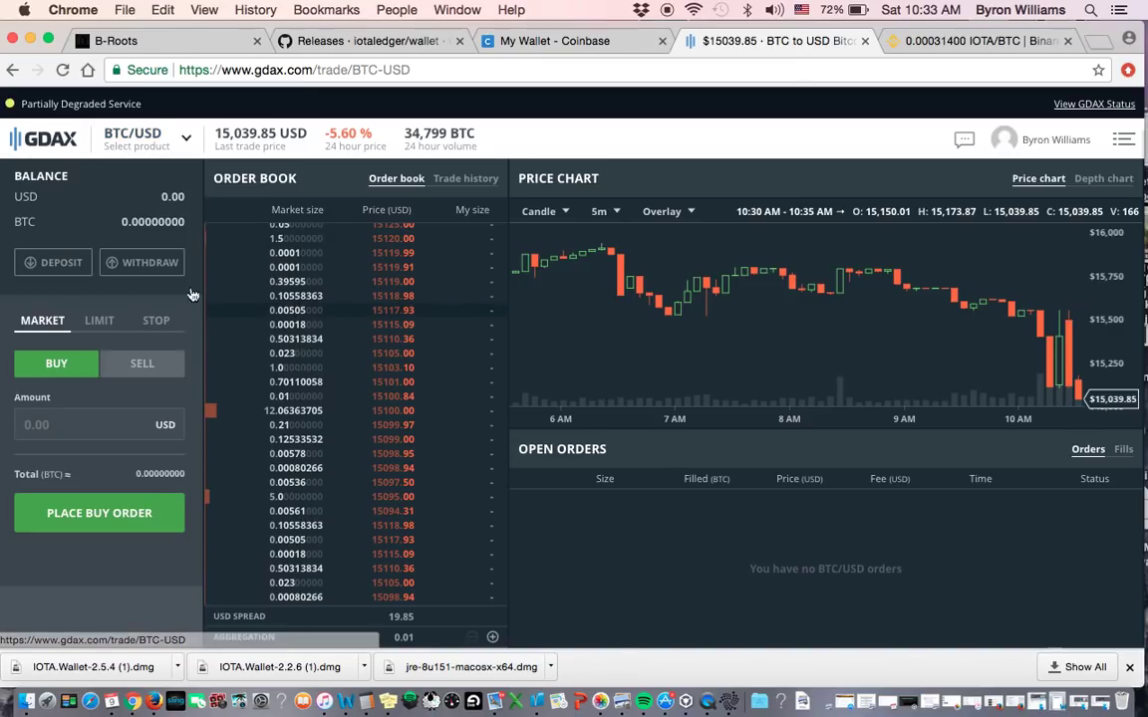
{"action": "left_click", "coordinate": [59, 259]}
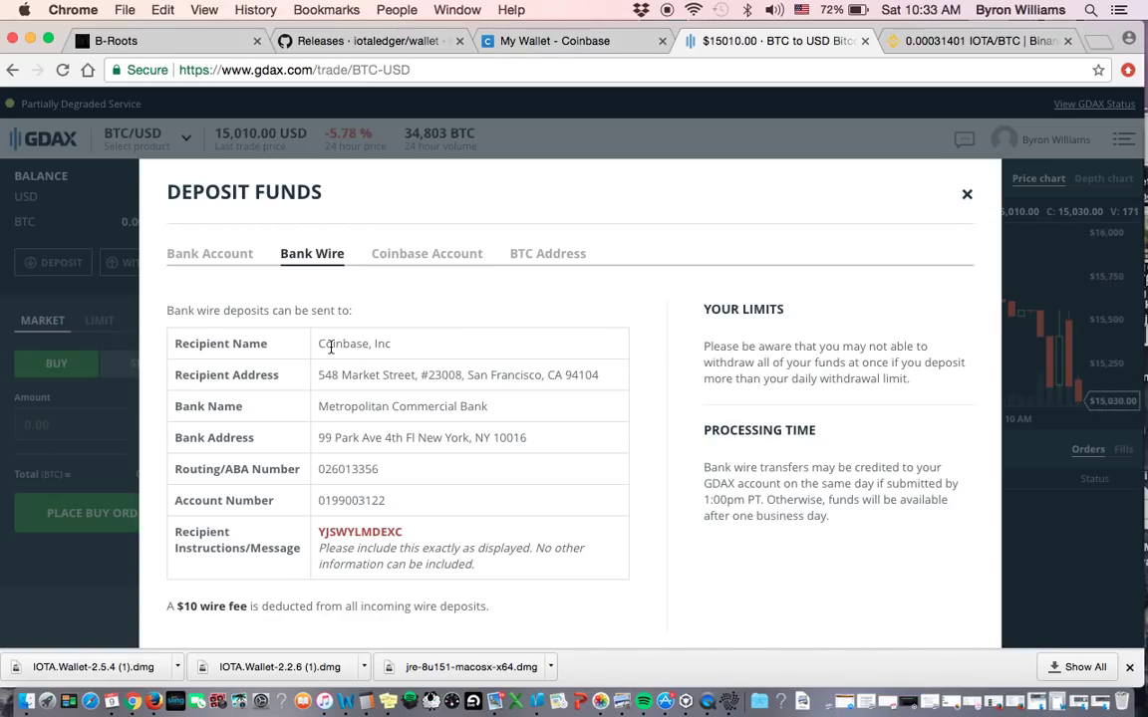
{"action": "left_click", "coordinate": [448, 266]}
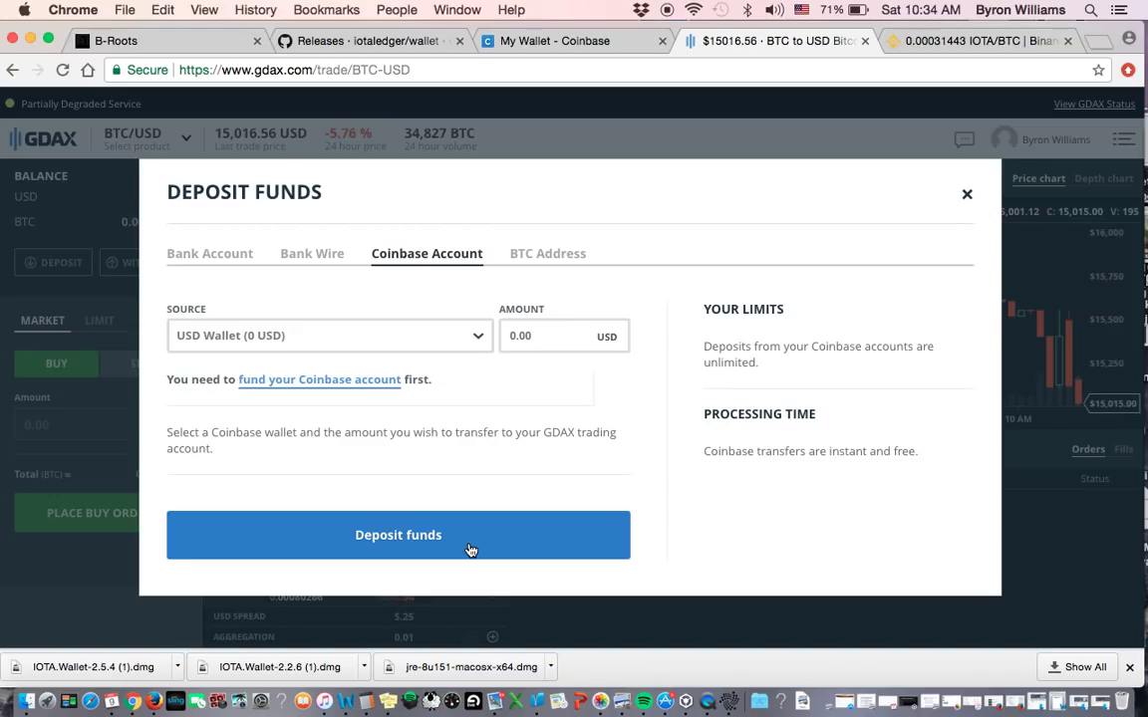
{"action": "left_click", "coordinate": [964, 193]}
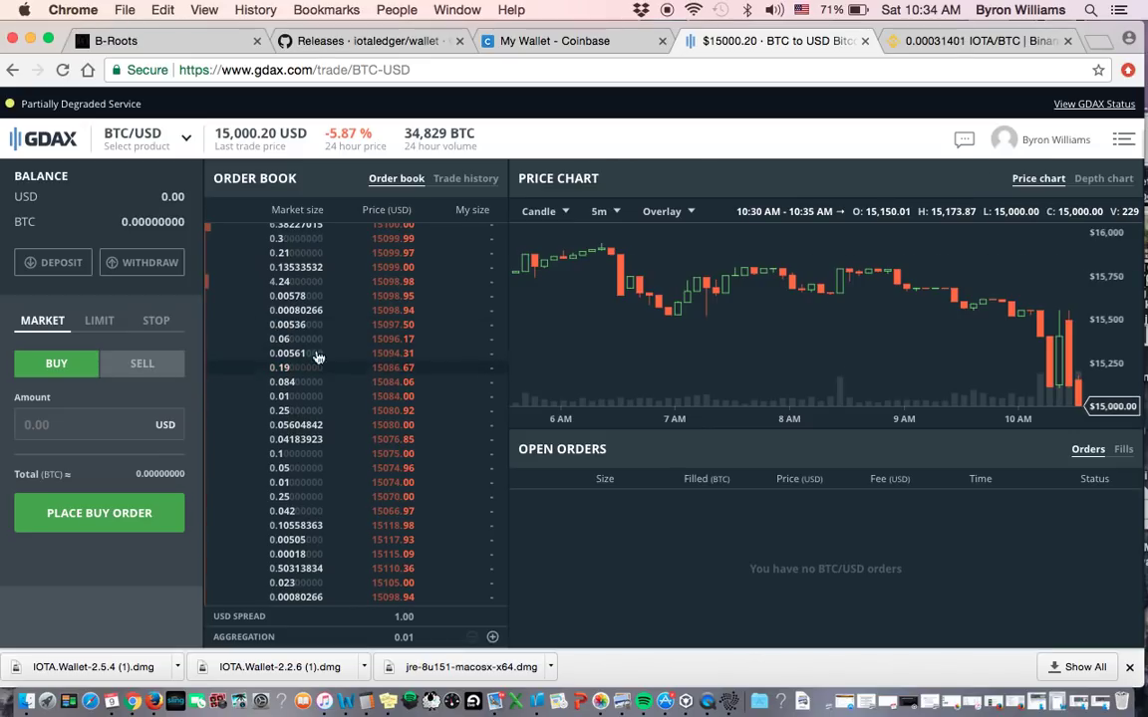
Open the GDAX withdrawal form on the BTC Address tab, then switch to Binance IOTA/BTC
{"action": "left_click", "coordinate": [164, 266]}
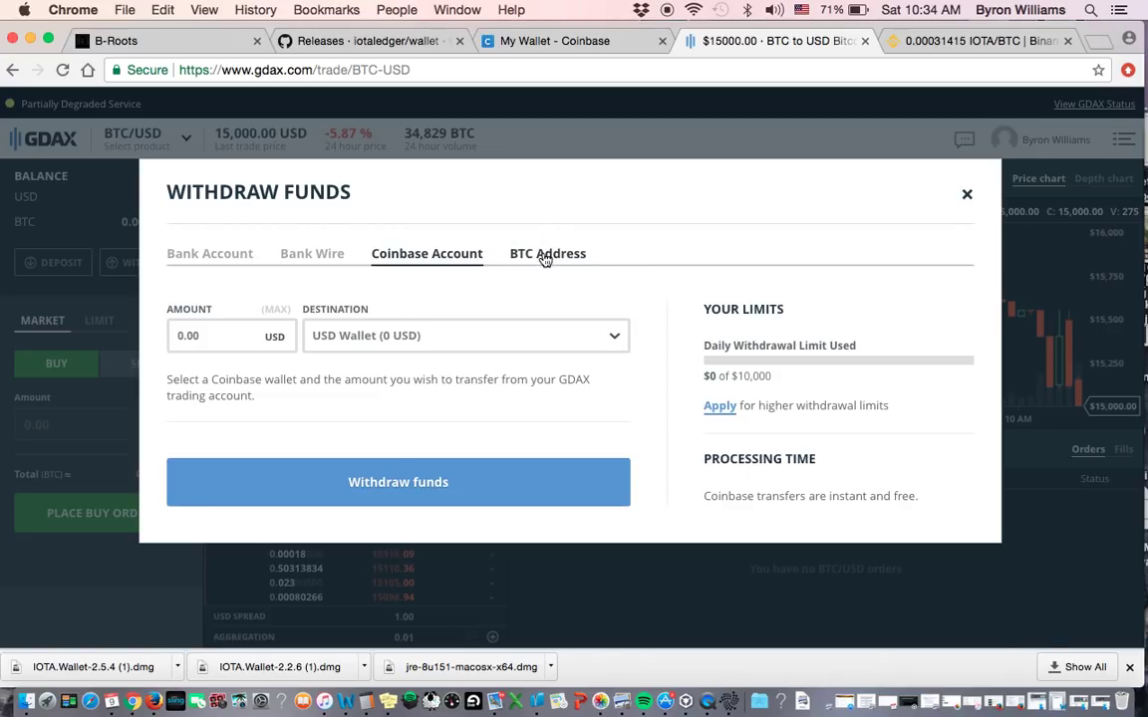
{"action": "left_click", "coordinate": [544, 258]}
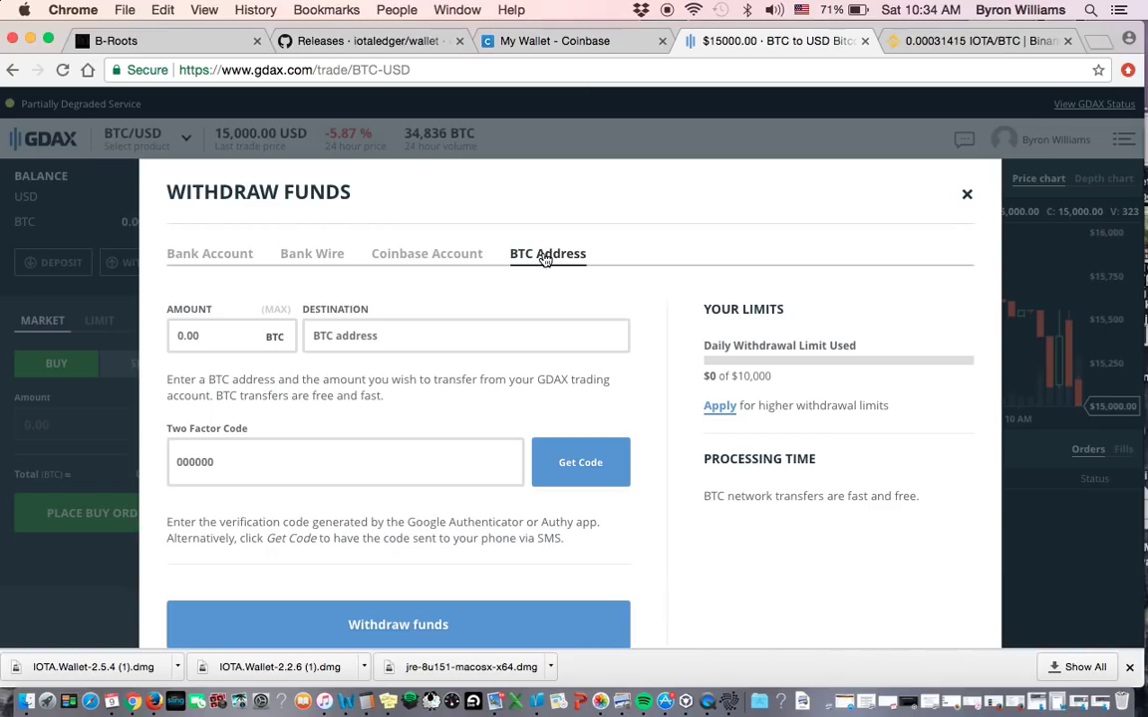
{"action": "key", "text": "ctrl+Tab"}
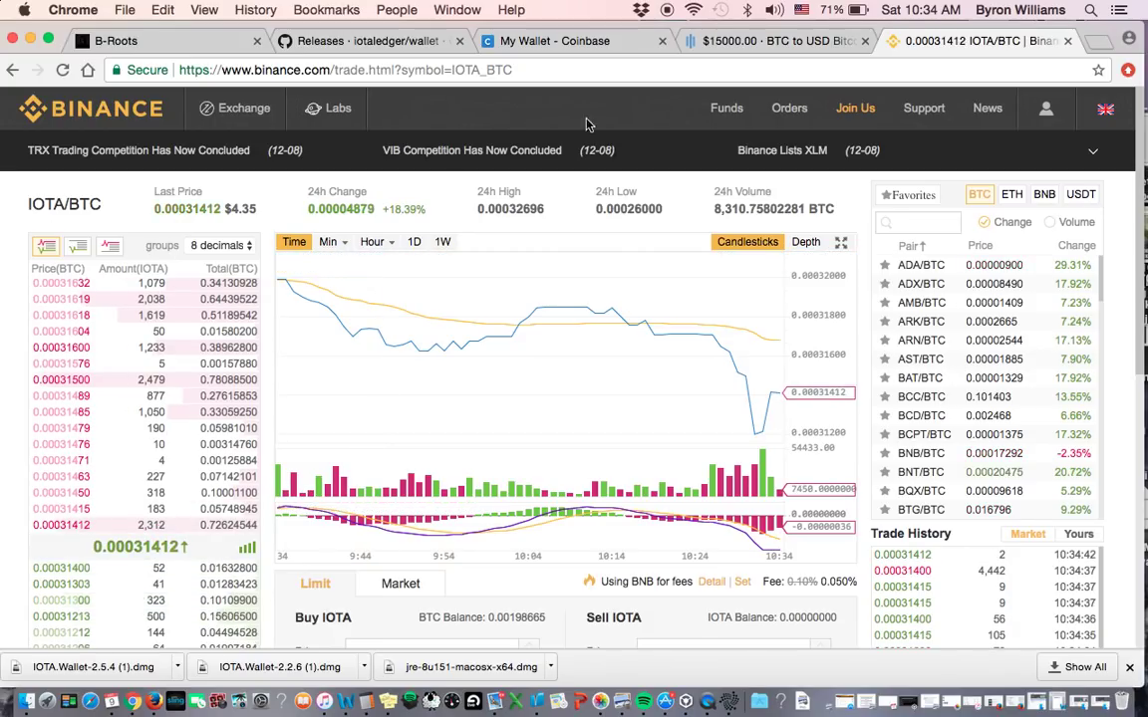
Open Binance's Deposits & Withdrawals page from the Funds menu, showing 0.00243519 BTC estimated value
{"action": "mouse_move", "coordinate": [720, 111]}
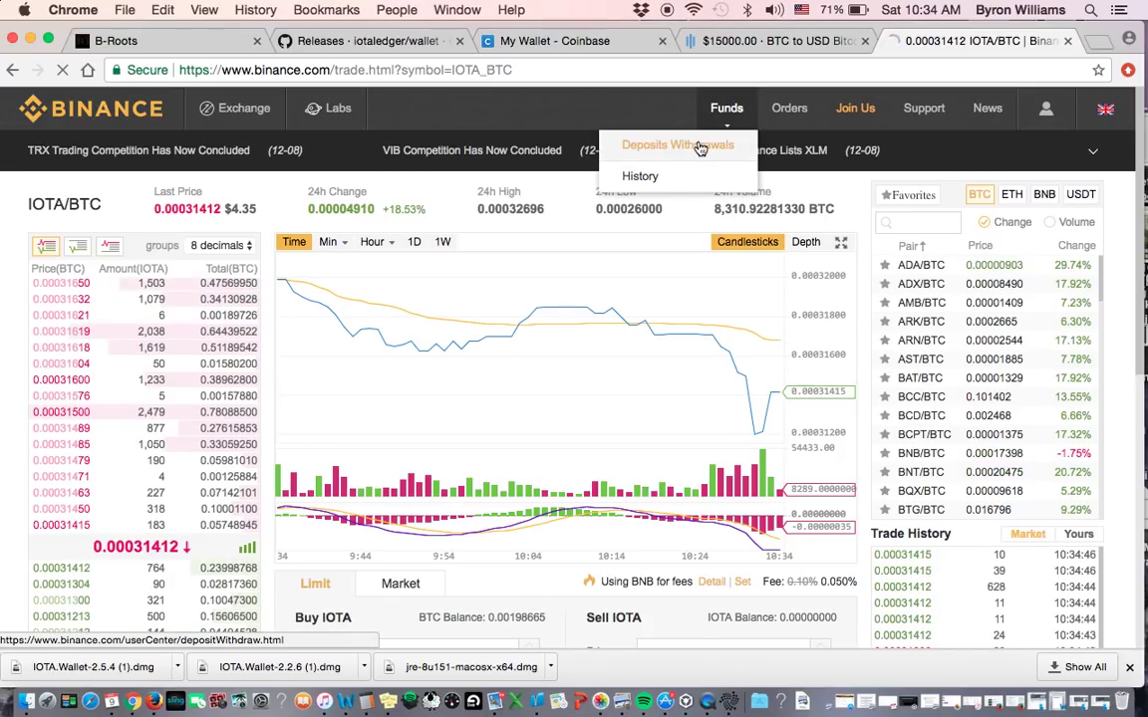
{"action": "left_click", "coordinate": [701, 147]}
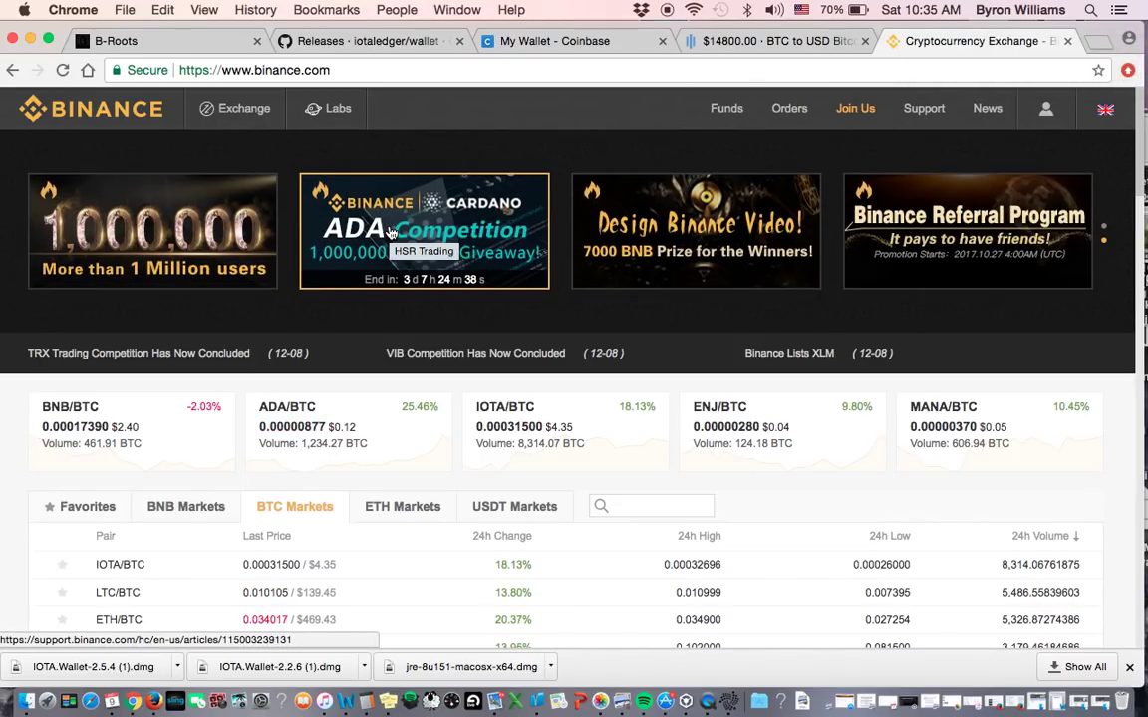
{"action": "mouse_move", "coordinate": [765, 133]}
{"action": "mouse_move", "coordinate": [728, 126]}
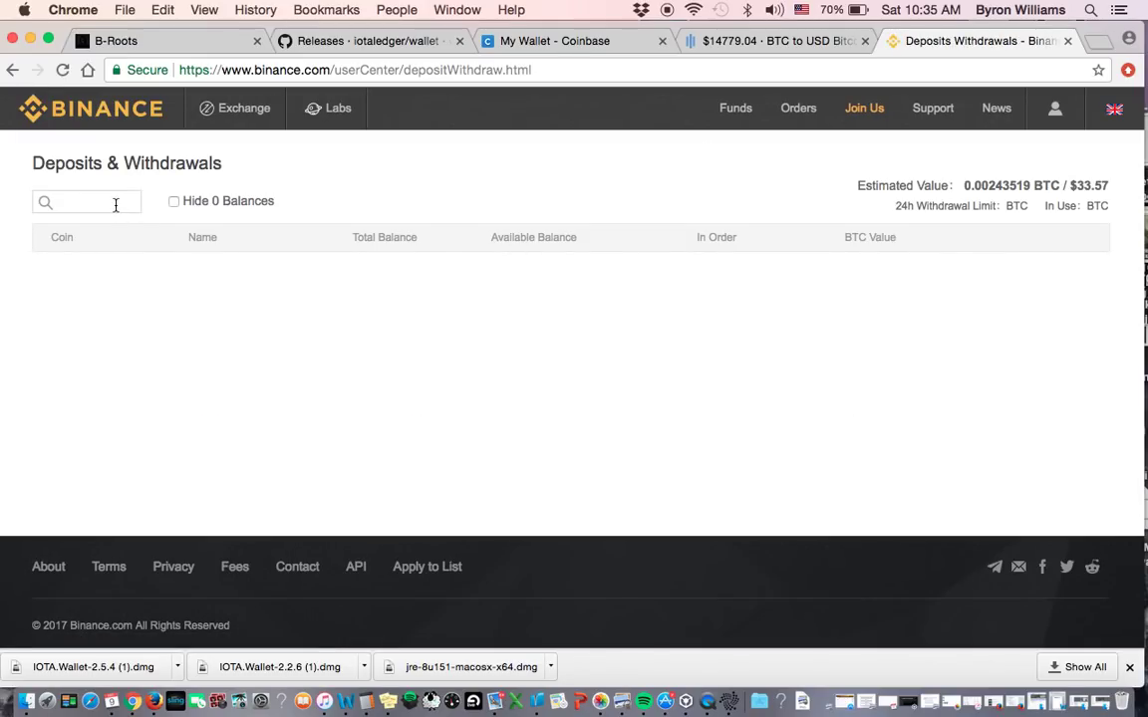
Filter the Binance coin balances to 'btc', dismissing the Facebook password and iCloud pop-ups
{"action": "left_click", "coordinate": [115, 203]}
{"action": "type", "text": "b"}
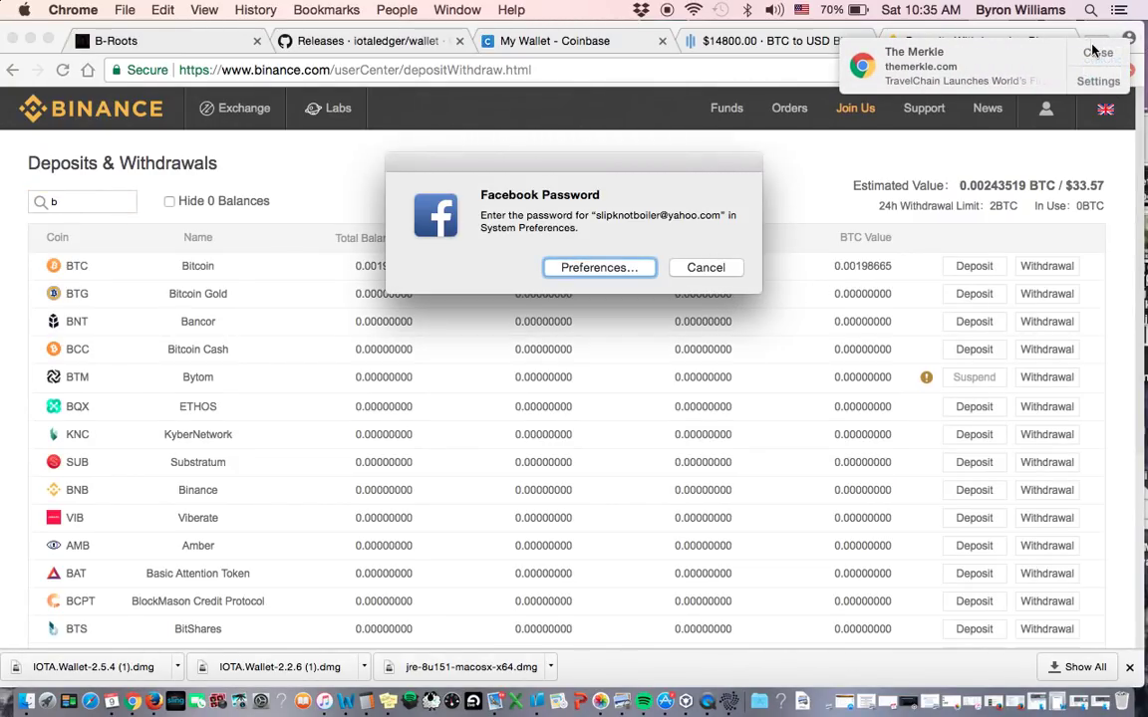
{"action": "left_click", "coordinate": [727, 268]}
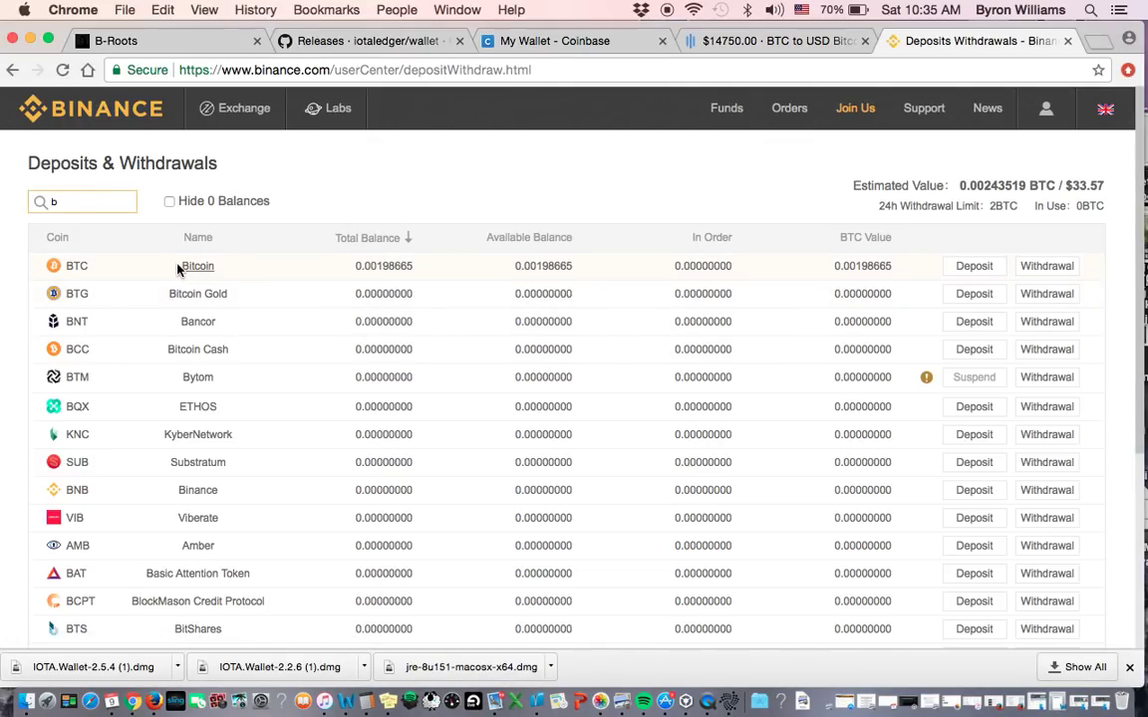
{"action": "type", "text": "tc"}
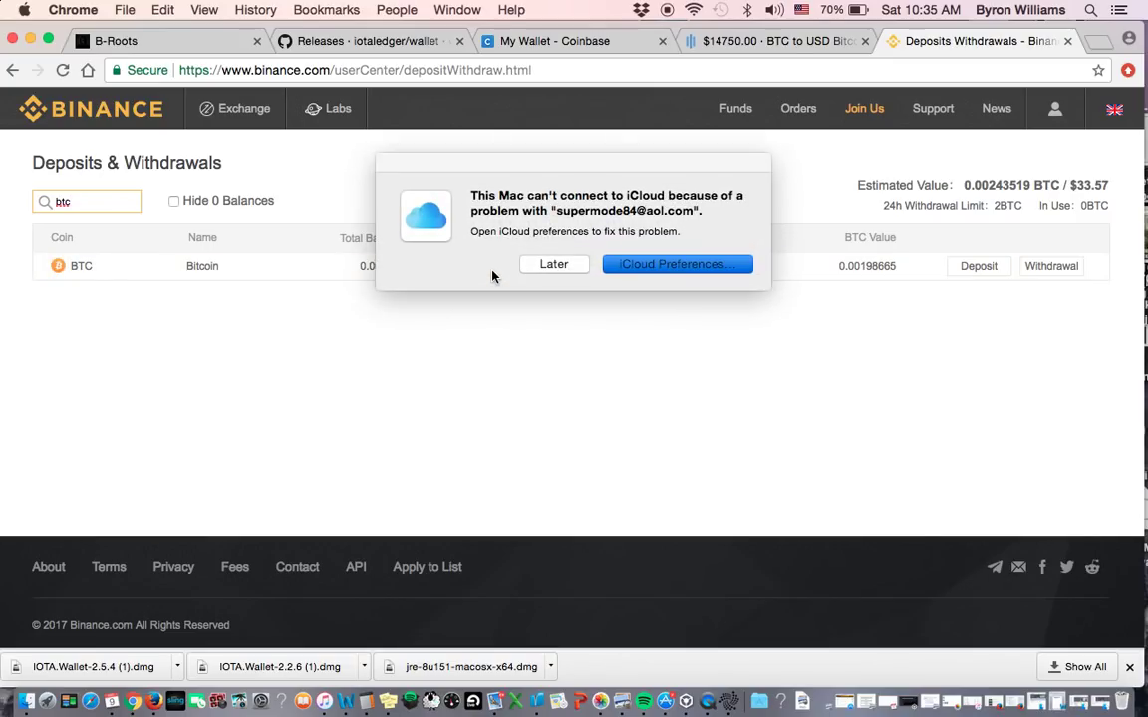
{"action": "left_click", "coordinate": [537, 265]}
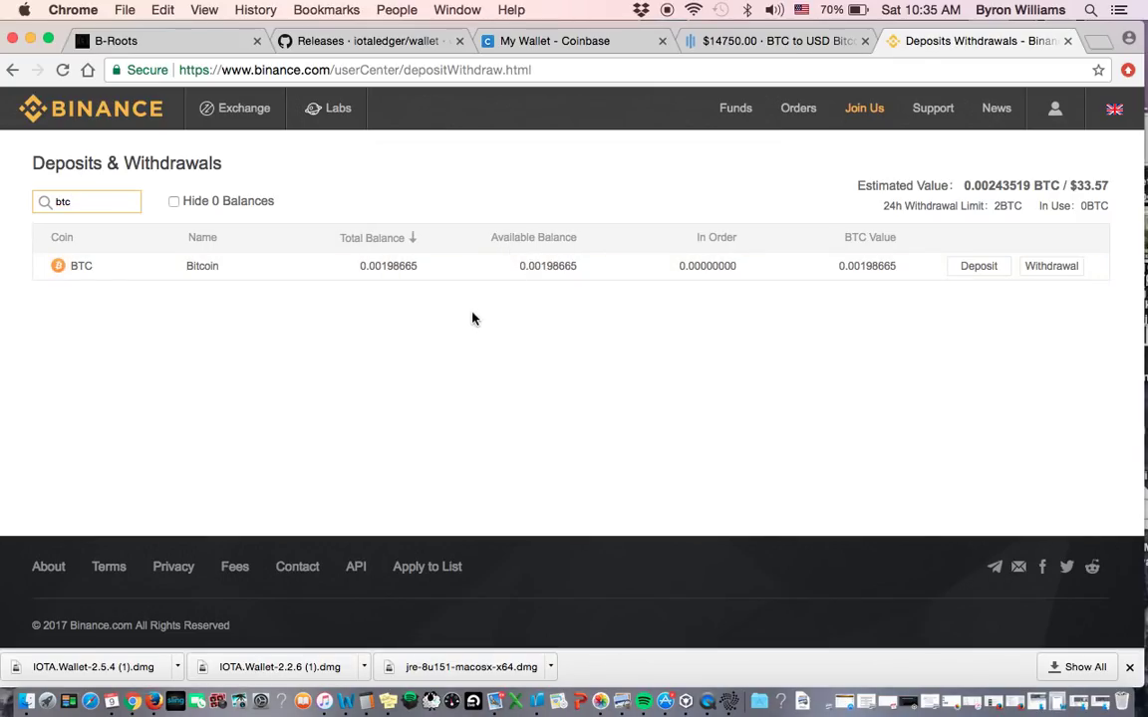
Reveal the BTC deposit address and select the whole address to copy it
{"action": "left_click", "coordinate": [981, 267]}
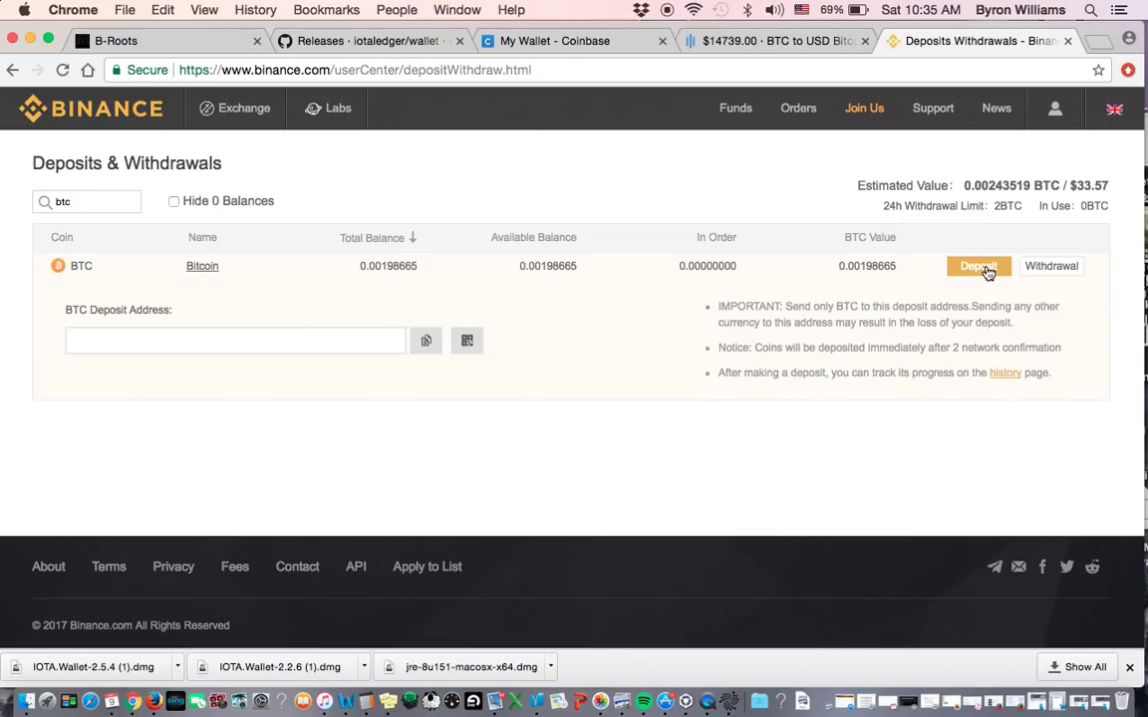
{"action": "left_click_drag", "start_coordinate": [282, 341], "coordinate": [86, 341]}
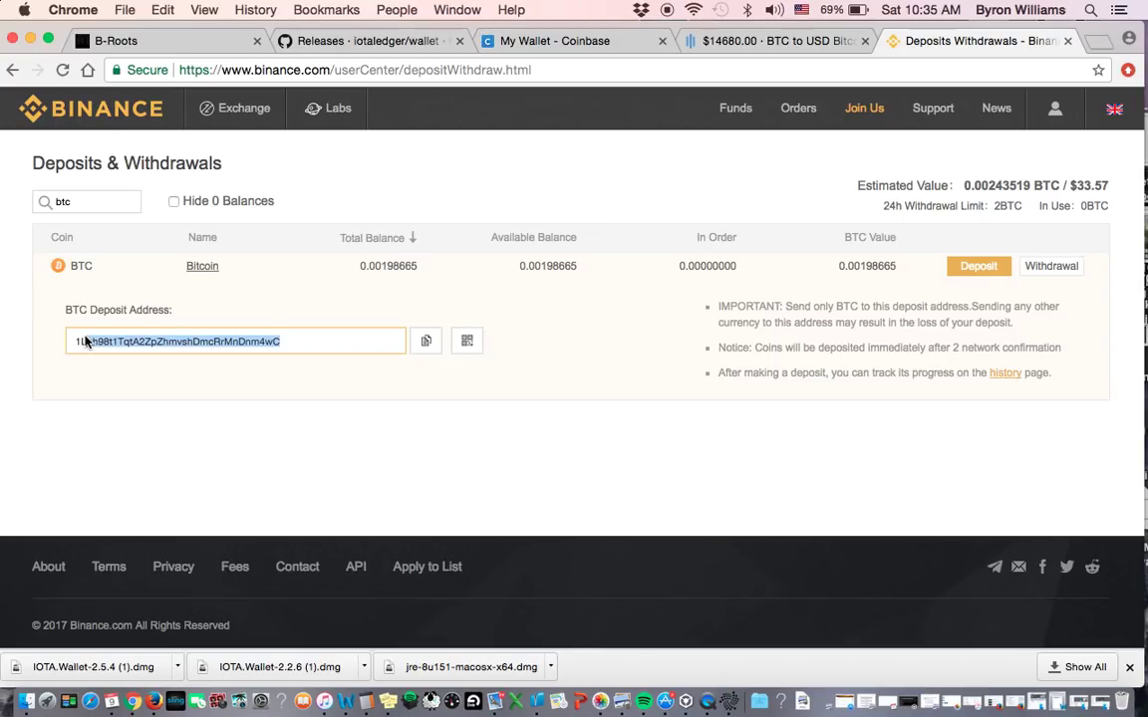
{"action": "double_click", "coordinate": [286, 352]}
{"action": "key", "text": "super+c"}
{"action": "left_click", "coordinate": [712, 50]}
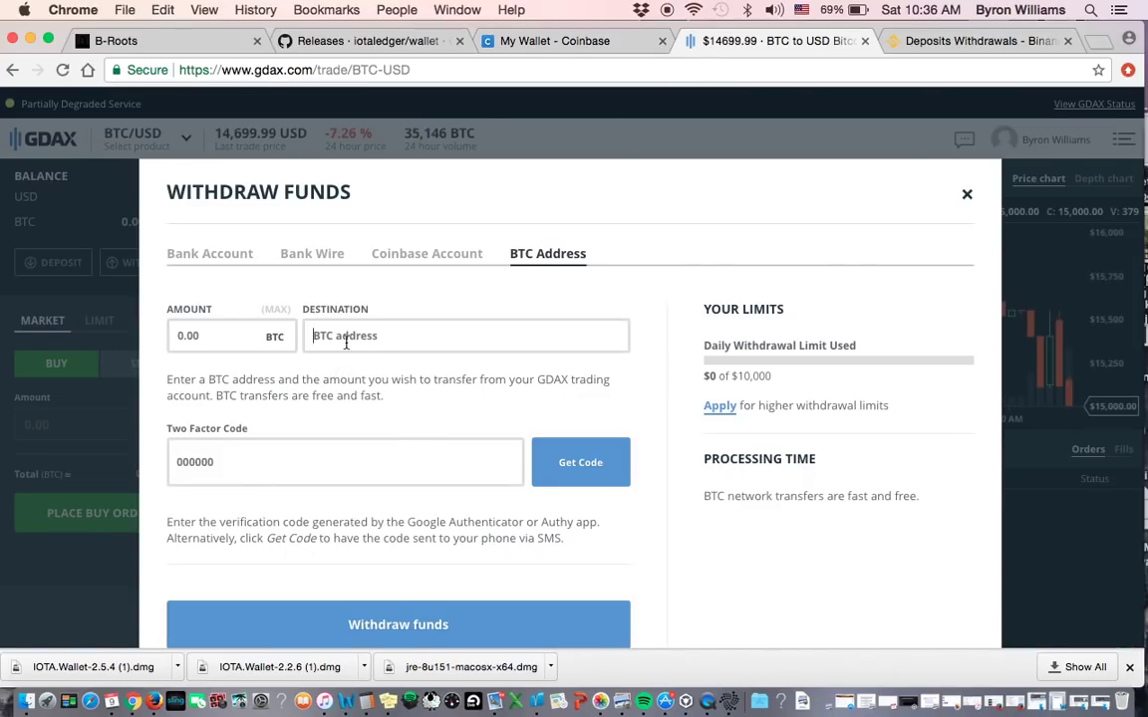
Paste the Binance BTC address as GDAX's withdrawal destination, then close the form and return to Binance
{"action": "key", "text": "super+v"}
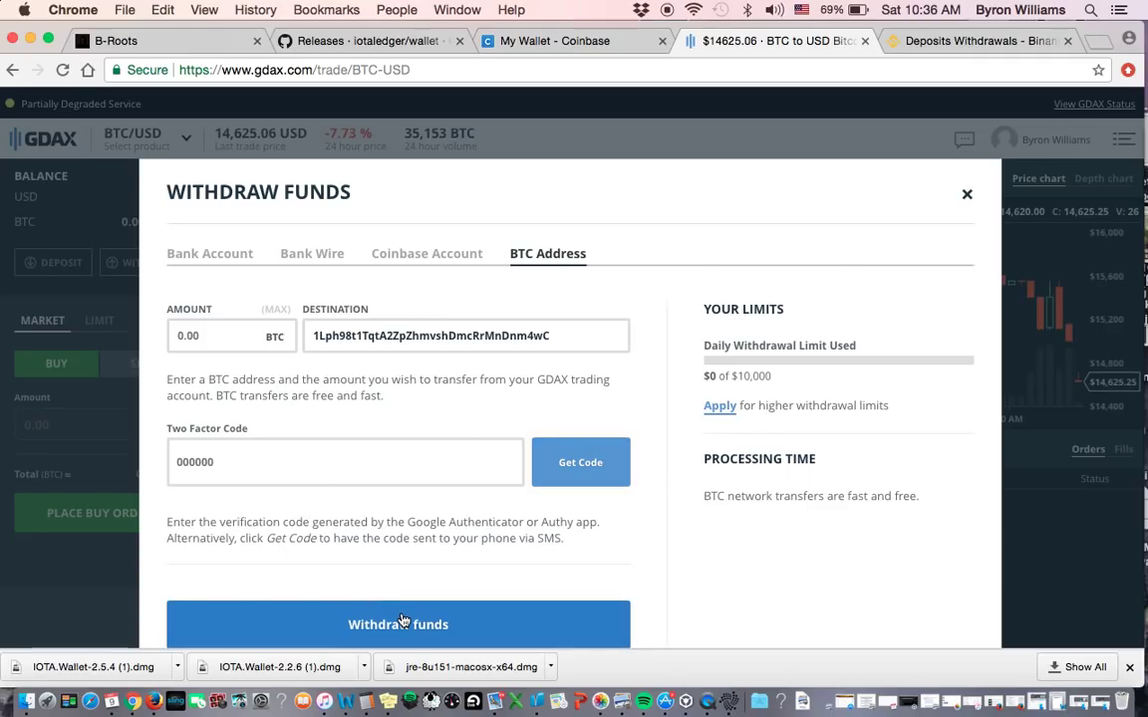
{"action": "scroll", "coordinate": [402, 430], "scroll_direction": "down", "scroll_amount": 1}
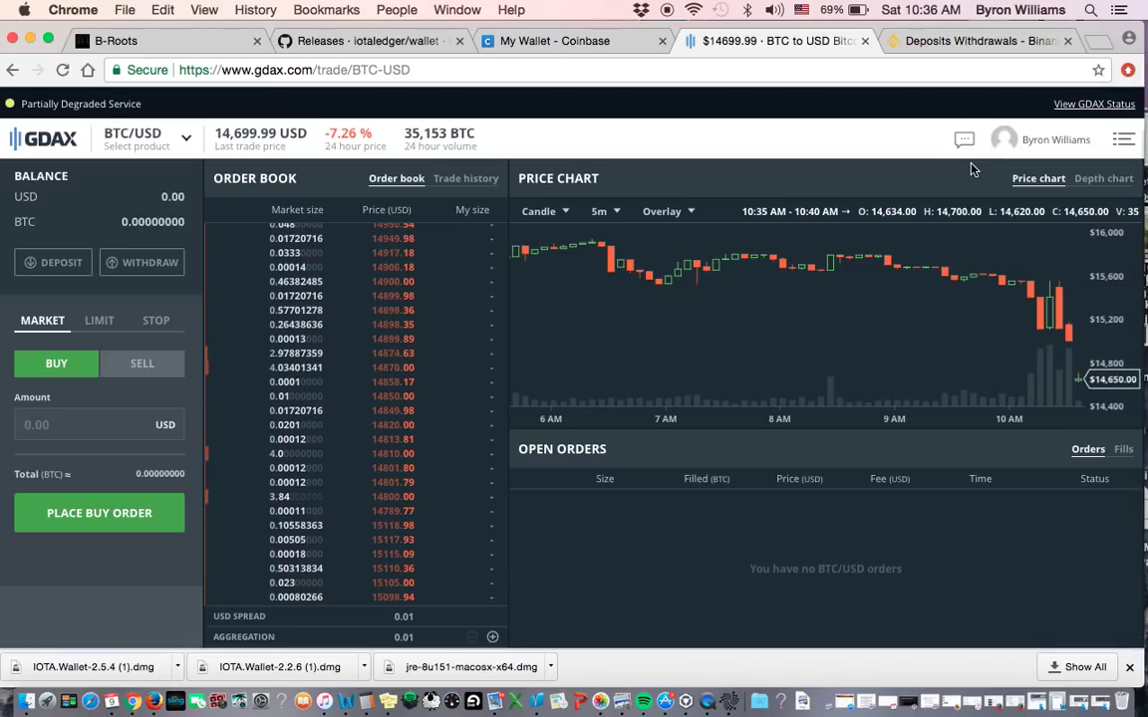
{"action": "left_click", "coordinate": [966, 165]}
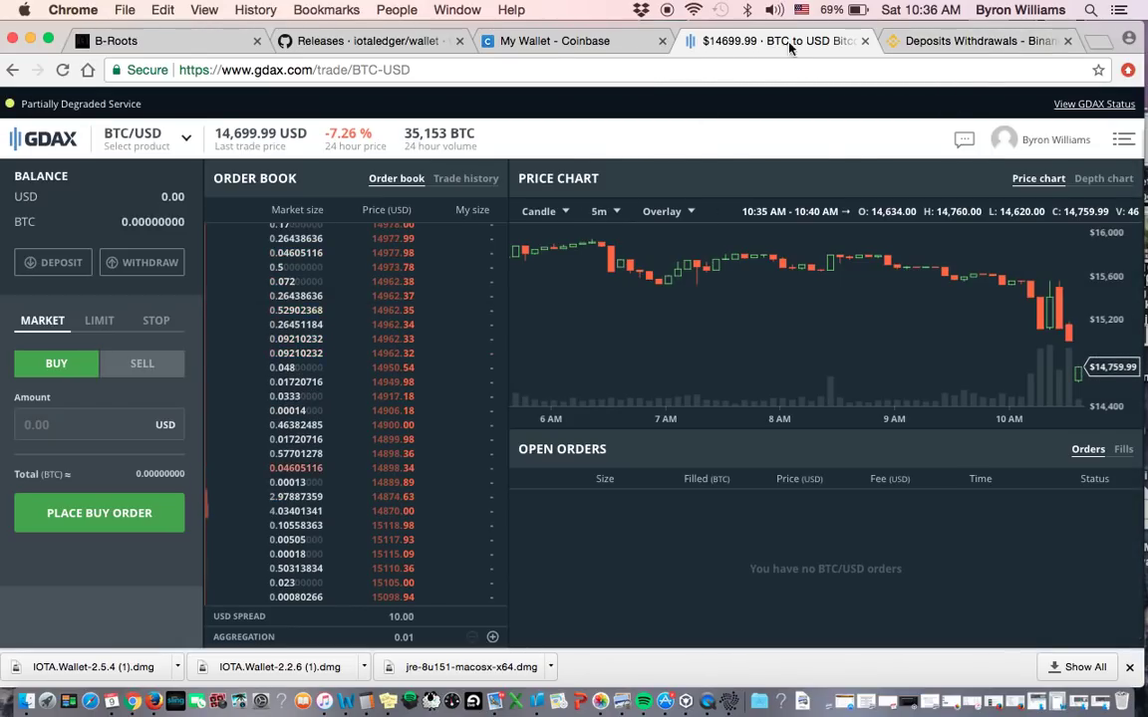
{"action": "left_click", "coordinate": [958, 40]}
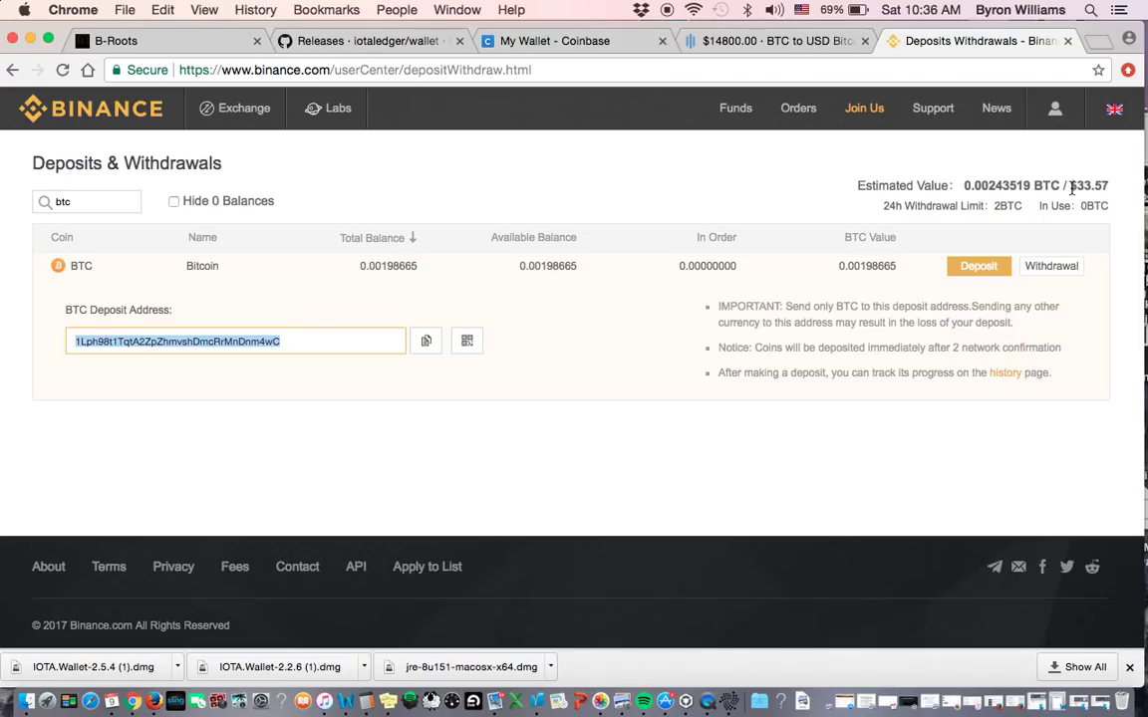
Search the trading pairs for 'iot' and open the IOTA/BTC market
{"action": "mouse_move", "coordinate": [747, 146]}
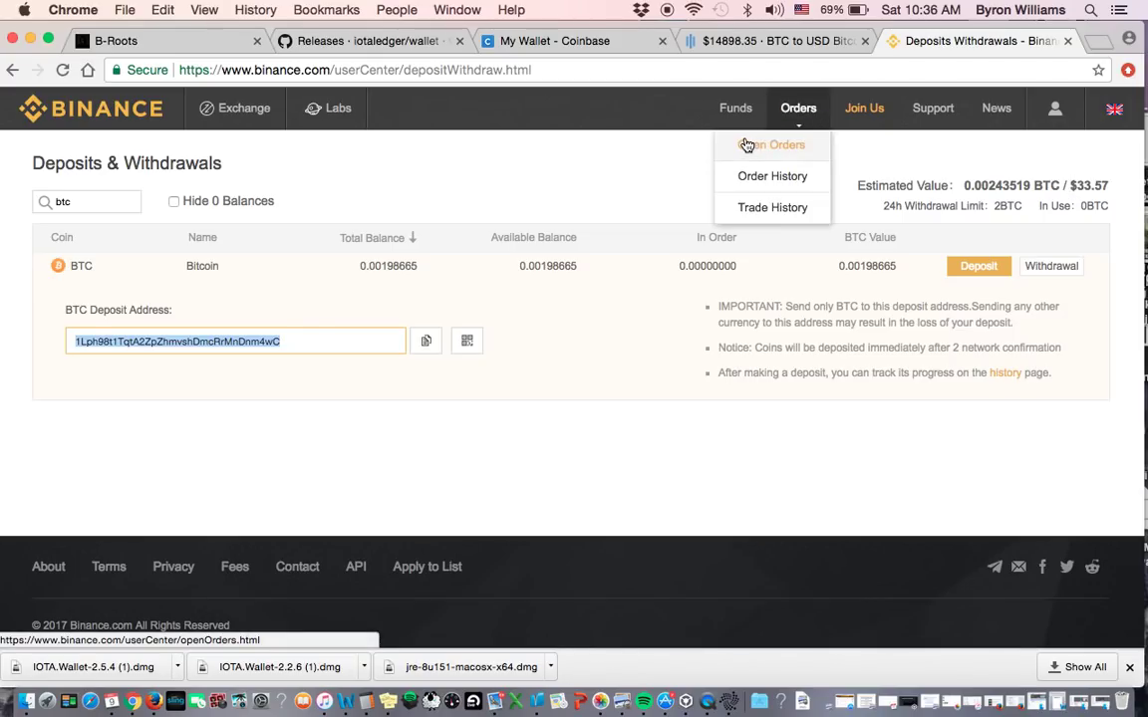
{"action": "mouse_move", "coordinate": [727, 111]}
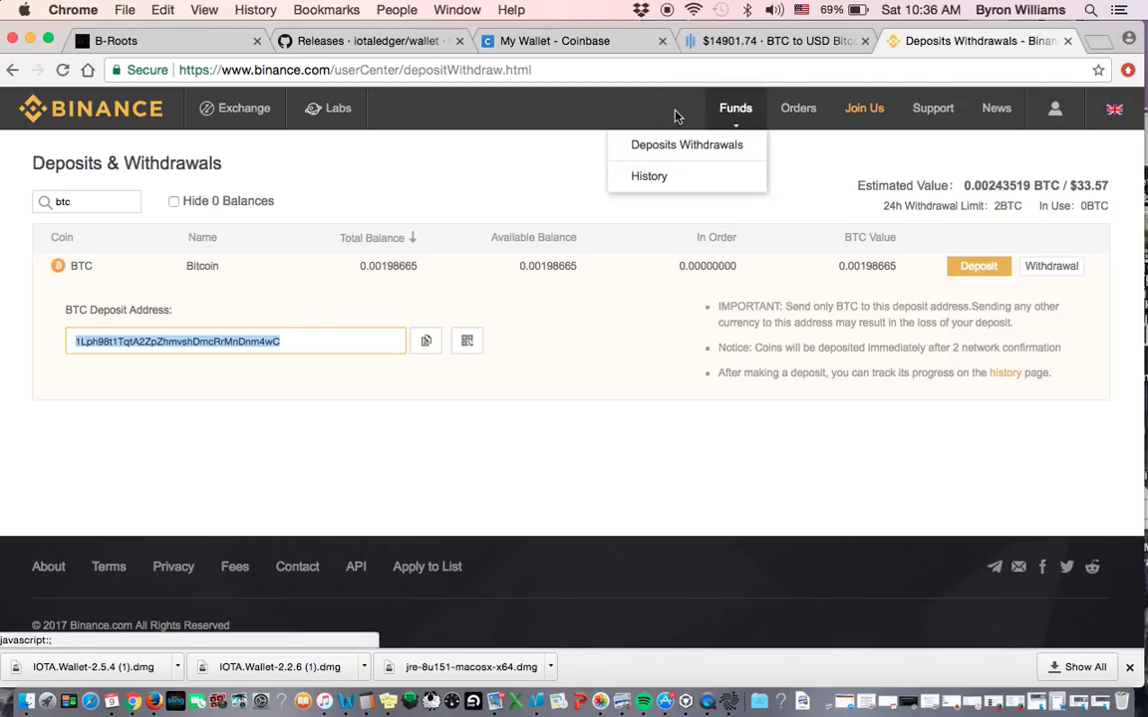
{"action": "mouse_move", "coordinate": [242, 117]}
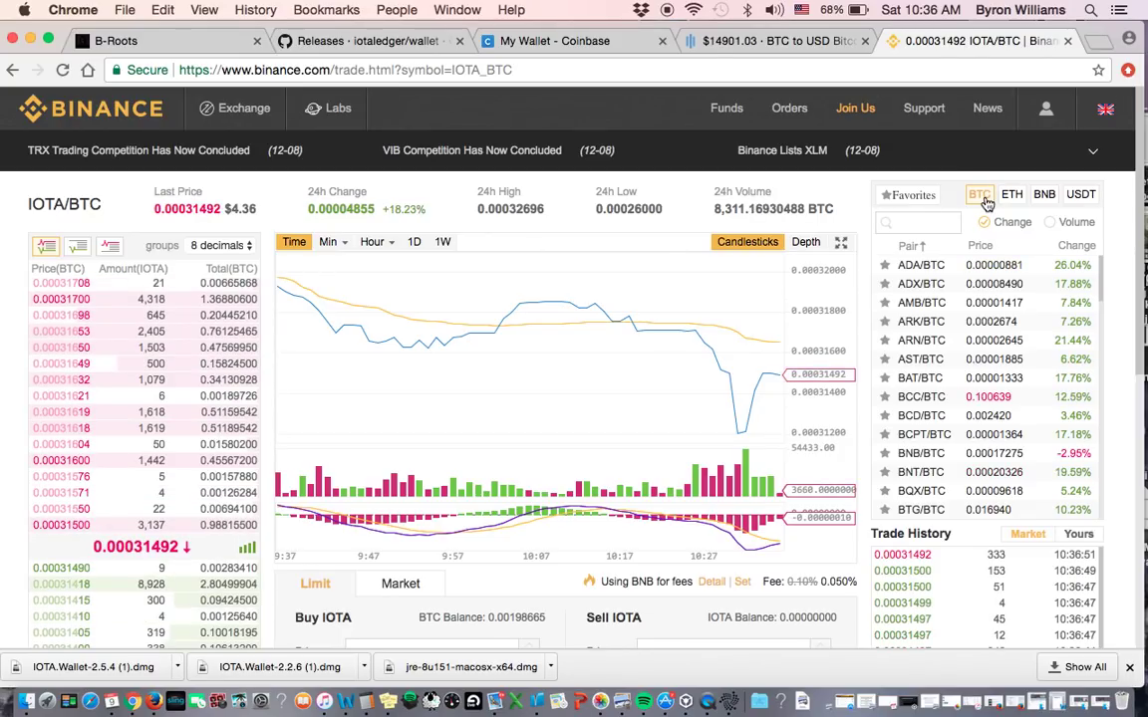
{"action": "left_click", "coordinate": [926, 223]}
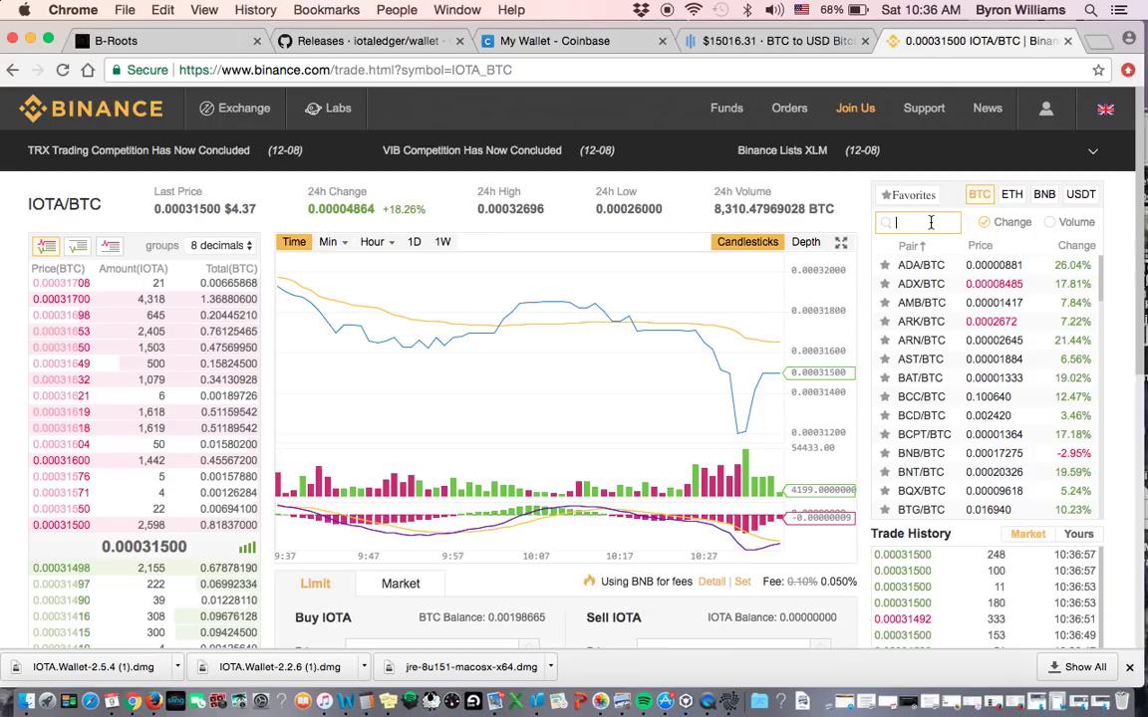
{"action": "type", "text": "iot"}
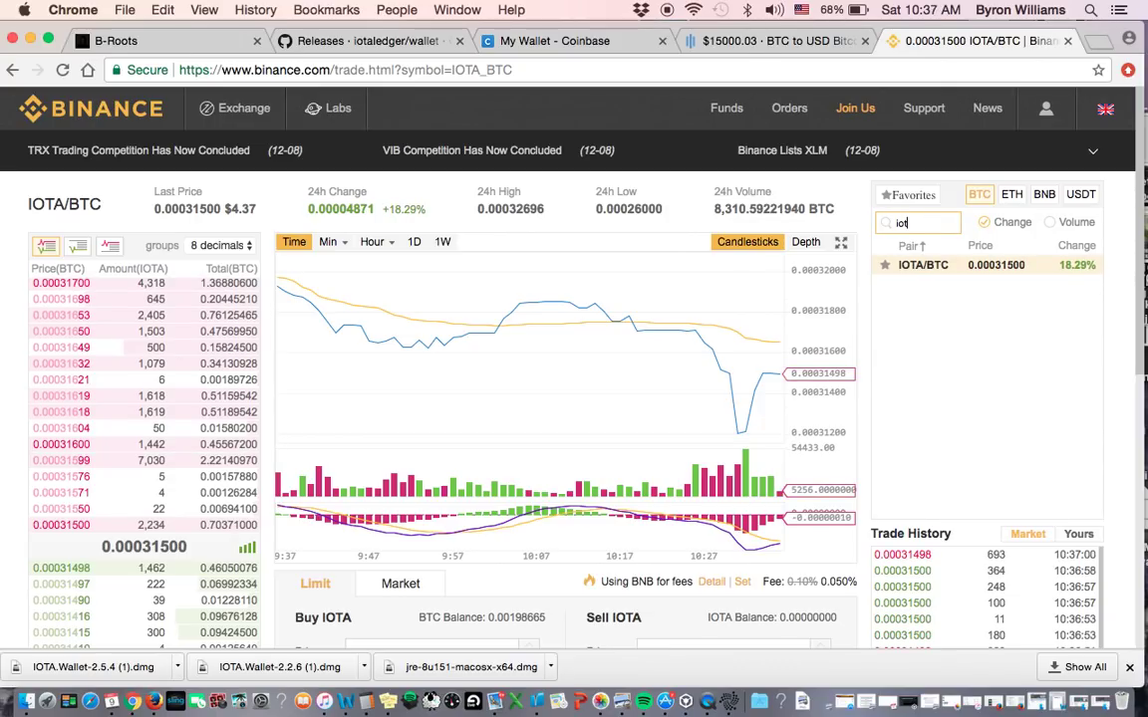
{"action": "left_click", "coordinate": [962, 272]}
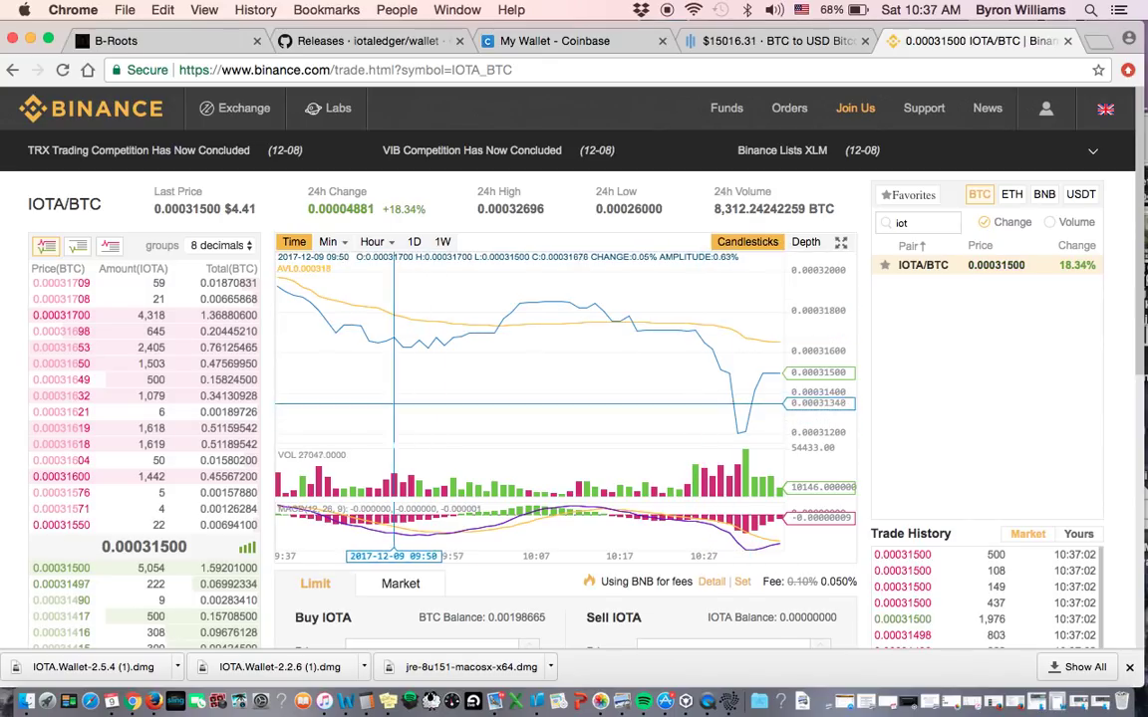
Scroll to the Buy IOTA form and toggle between its Market and Limit order tabs
{"action": "scroll", "coordinate": [658, 259], "scroll_direction": "down", "scroll_amount": 3}
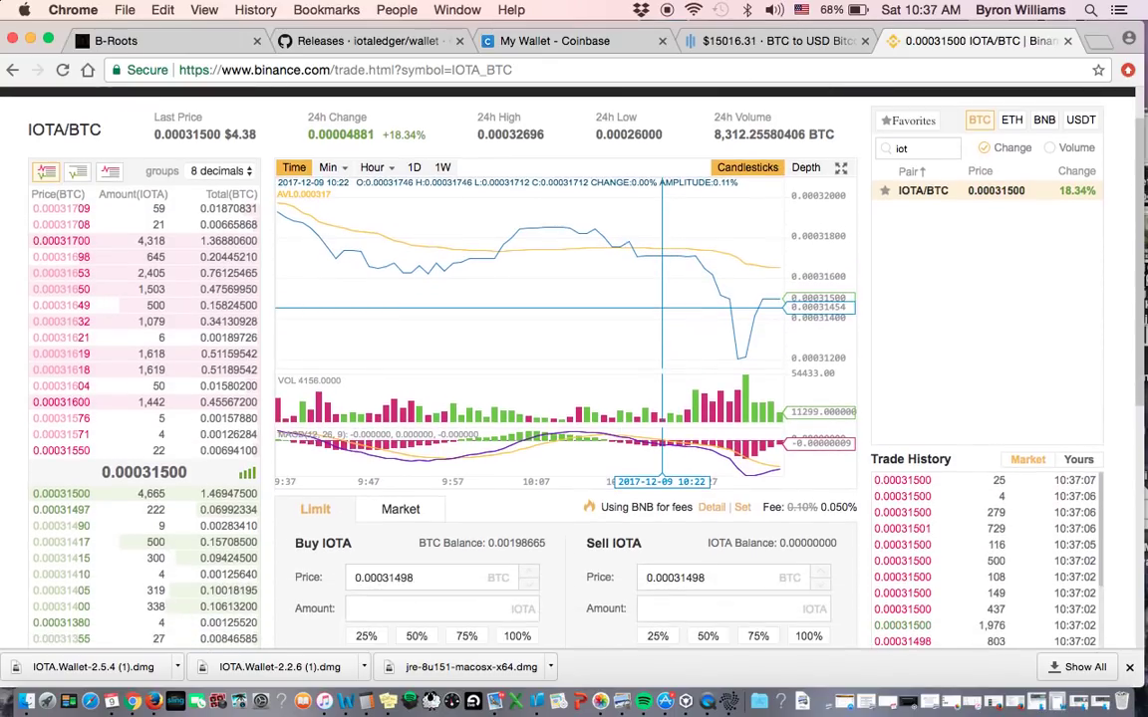
{"action": "scroll", "coordinate": [657, 259], "scroll_direction": "down", "scroll_amount": 2}
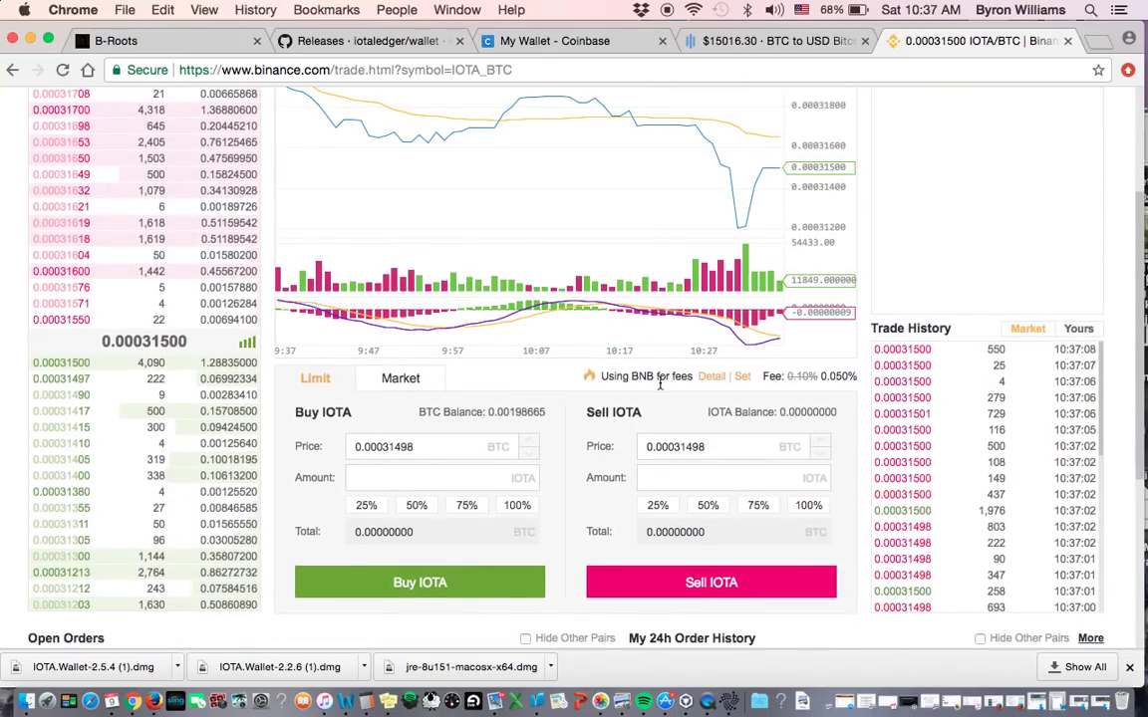
{"action": "left_click", "coordinate": [397, 384]}
{"action": "left_click", "coordinate": [332, 382]}
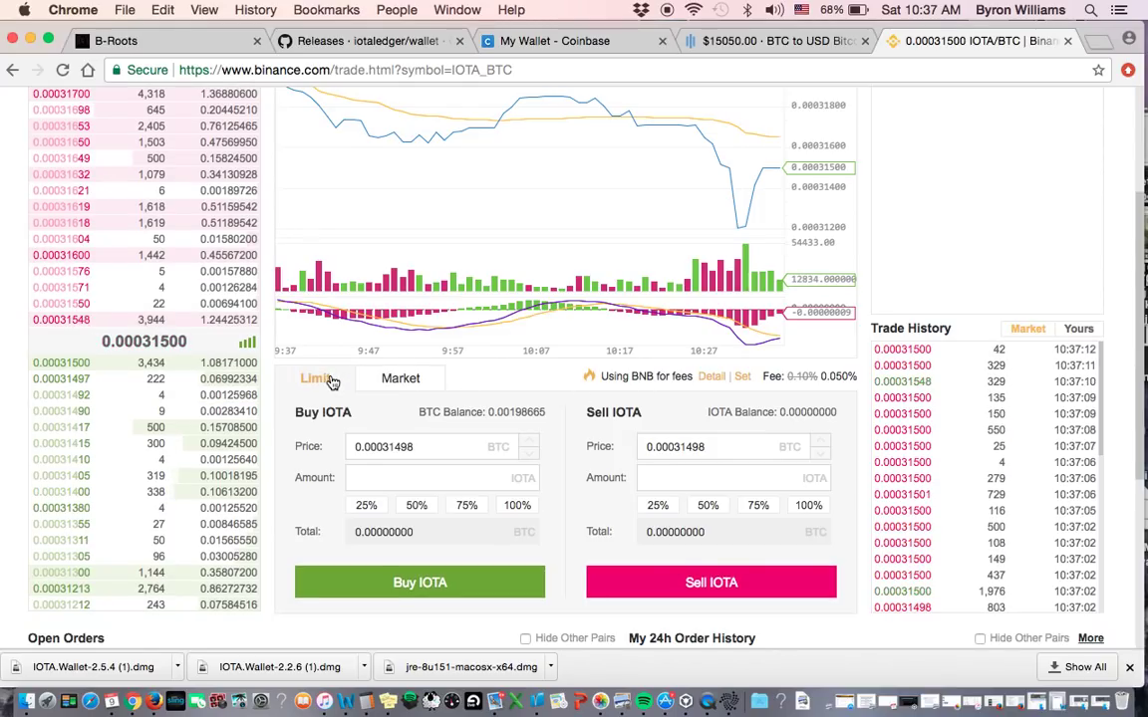
Place a market buy for IOTA using the full available BTC balance
{"action": "left_click", "coordinate": [398, 380]}
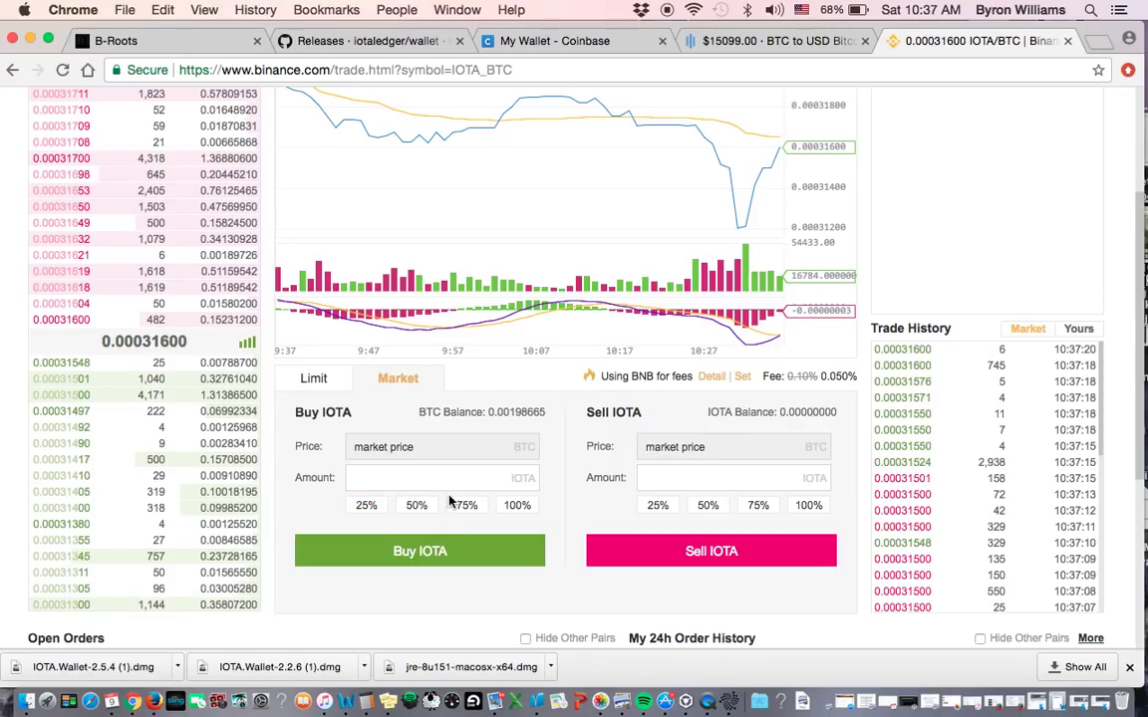
{"action": "left_click", "coordinate": [510, 511]}
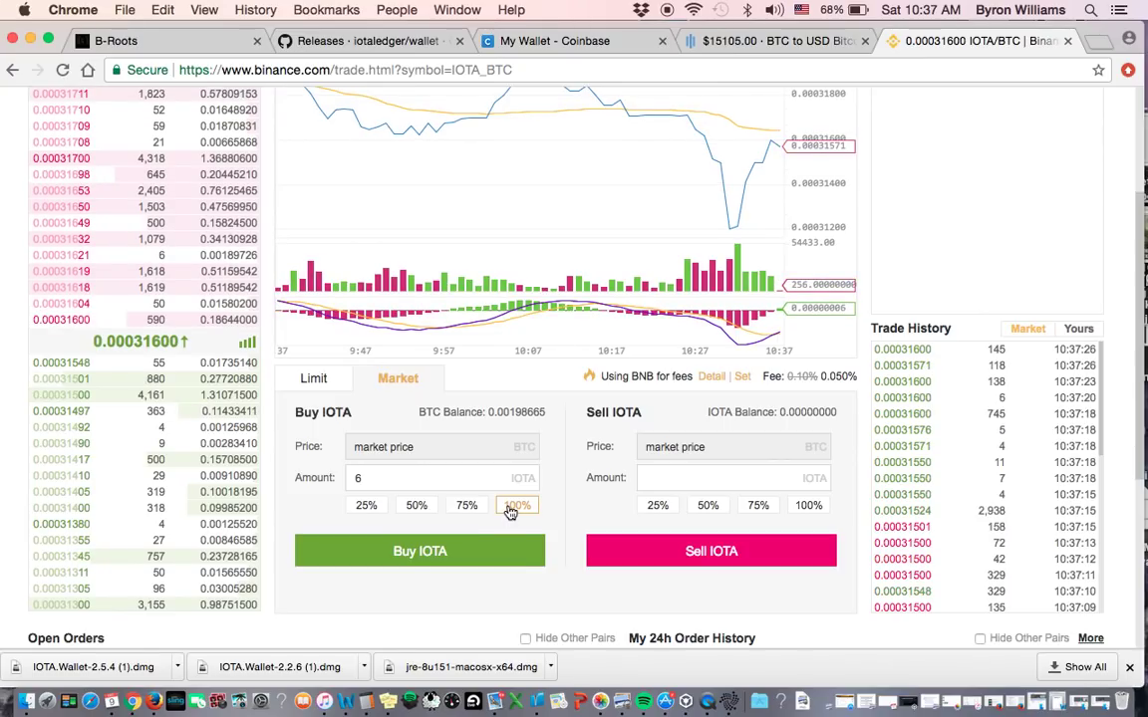
{"action": "scroll", "coordinate": [481, 410], "scroll_direction": "up", "scroll_amount": 3}
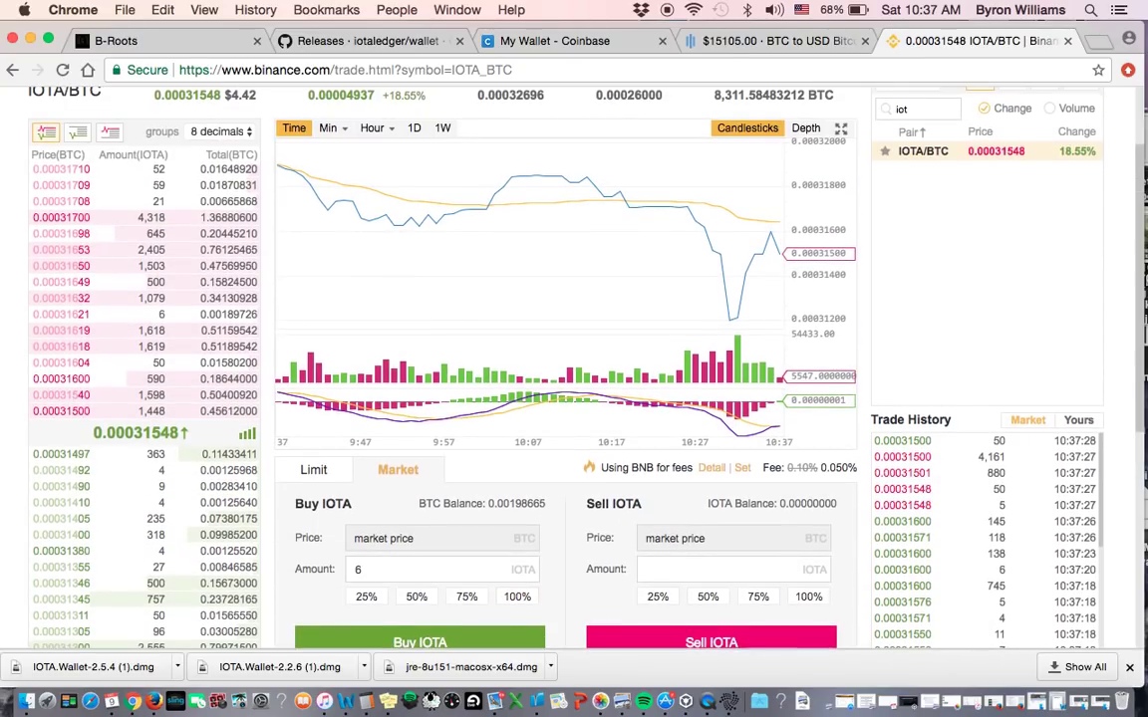
{"action": "scroll", "coordinate": [481, 410], "scroll_direction": "down", "scroll_amount": 2}
{"action": "scroll", "coordinate": [482, 409], "scroll_direction": "down", "scroll_amount": 1}
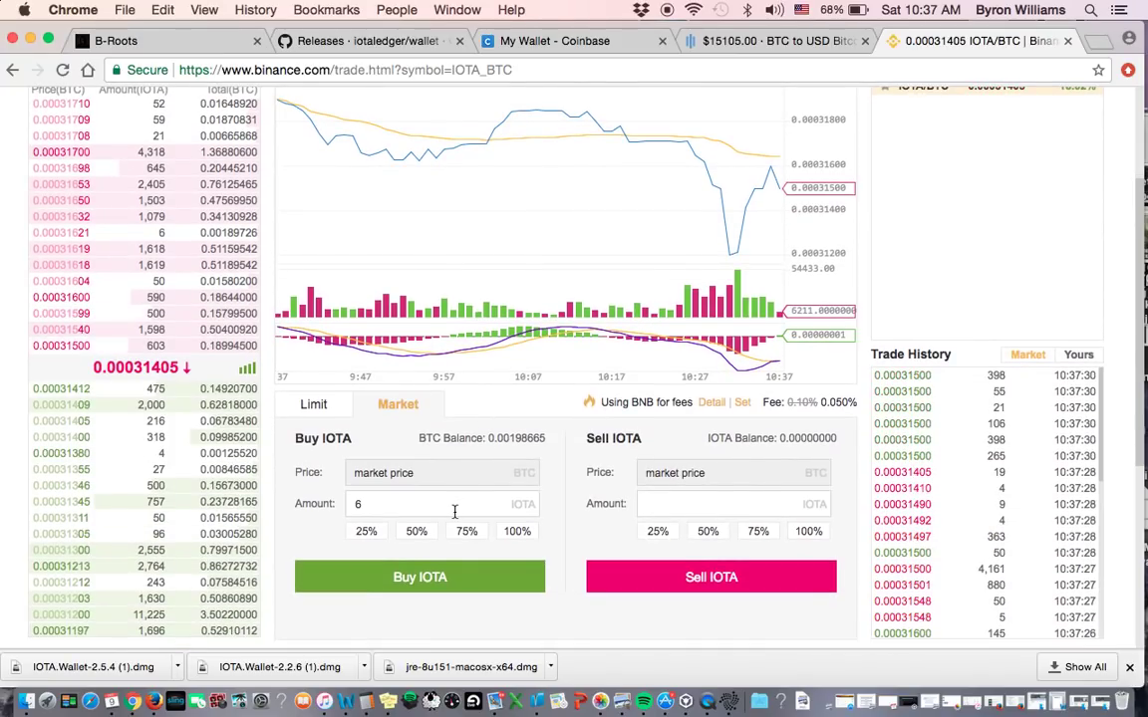
{"action": "left_click", "coordinate": [435, 578]}
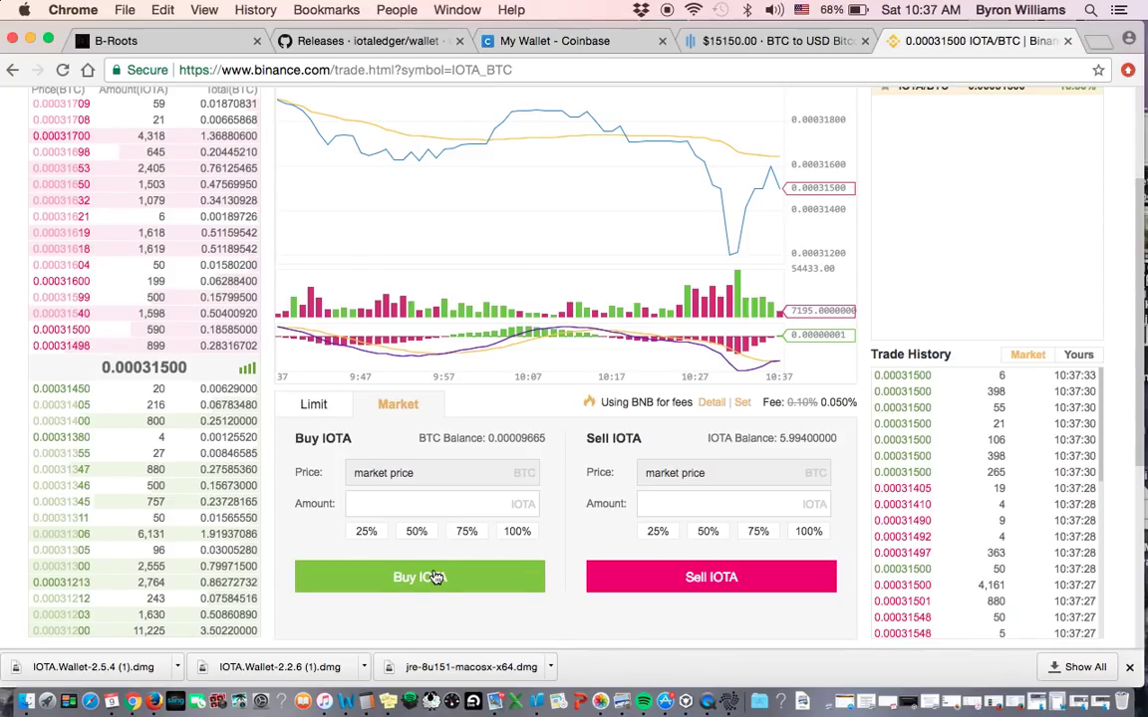
Return to Deposits & Withdrawals, now listing 5.994 IOTA and 0.00009665 BTC
{"action": "scroll", "coordinate": [435, 578], "scroll_direction": "up", "scroll_amount": 4}
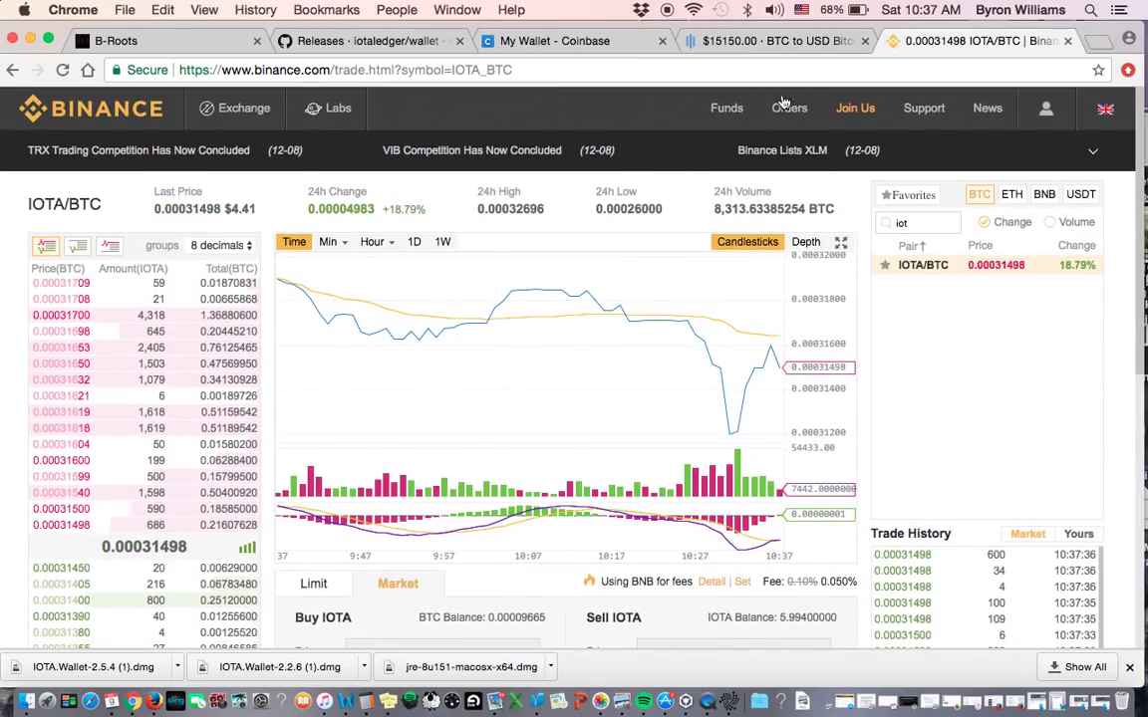
{"action": "mouse_move", "coordinate": [731, 118]}
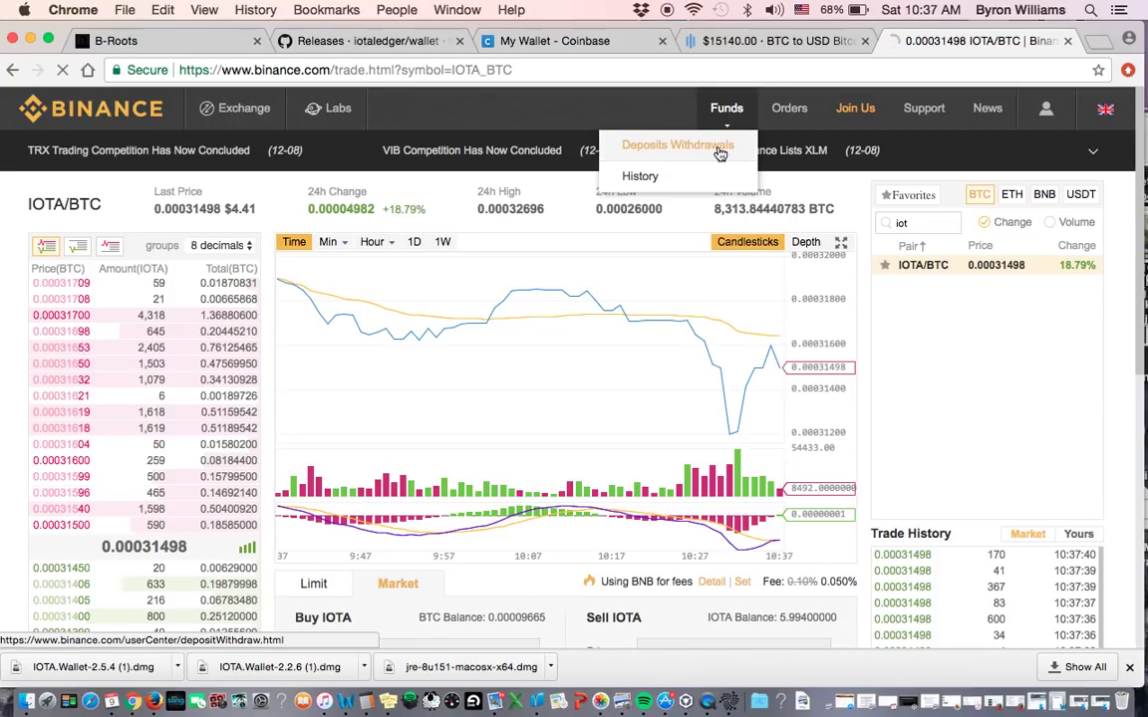
{"action": "left_click", "coordinate": [719, 152]}
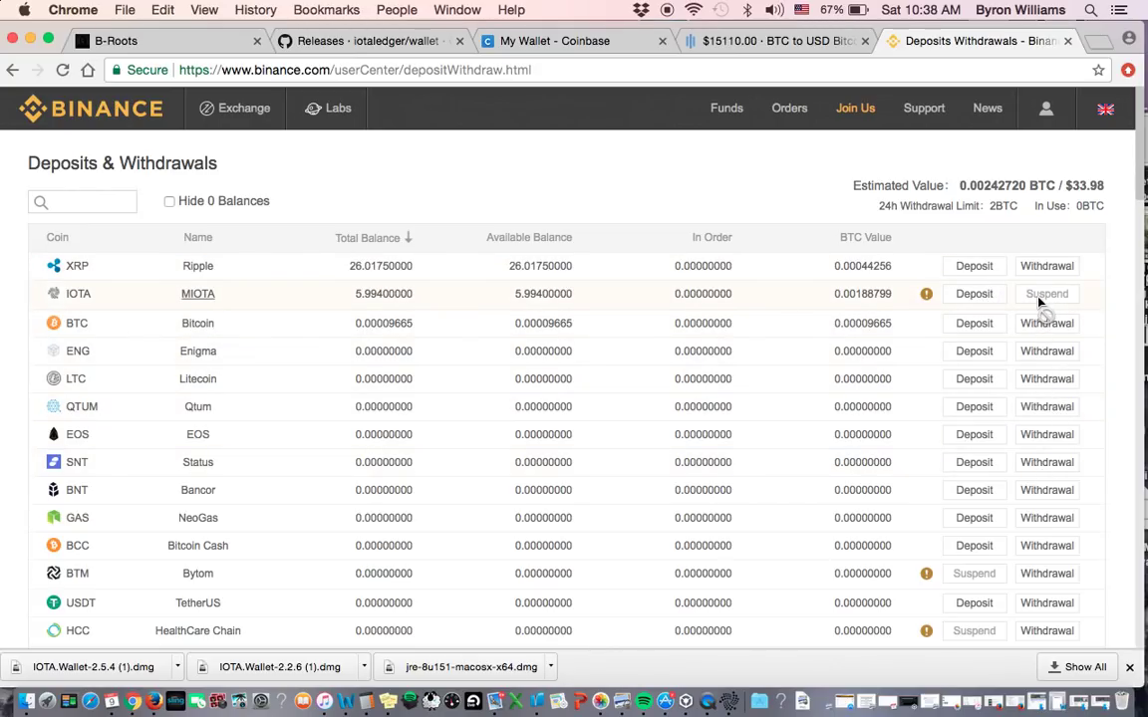
Check IOTA's warning that withdrawals are suspended for network congestion, then move the Chrome window higher
{"action": "mouse_move", "coordinate": [925, 297]}
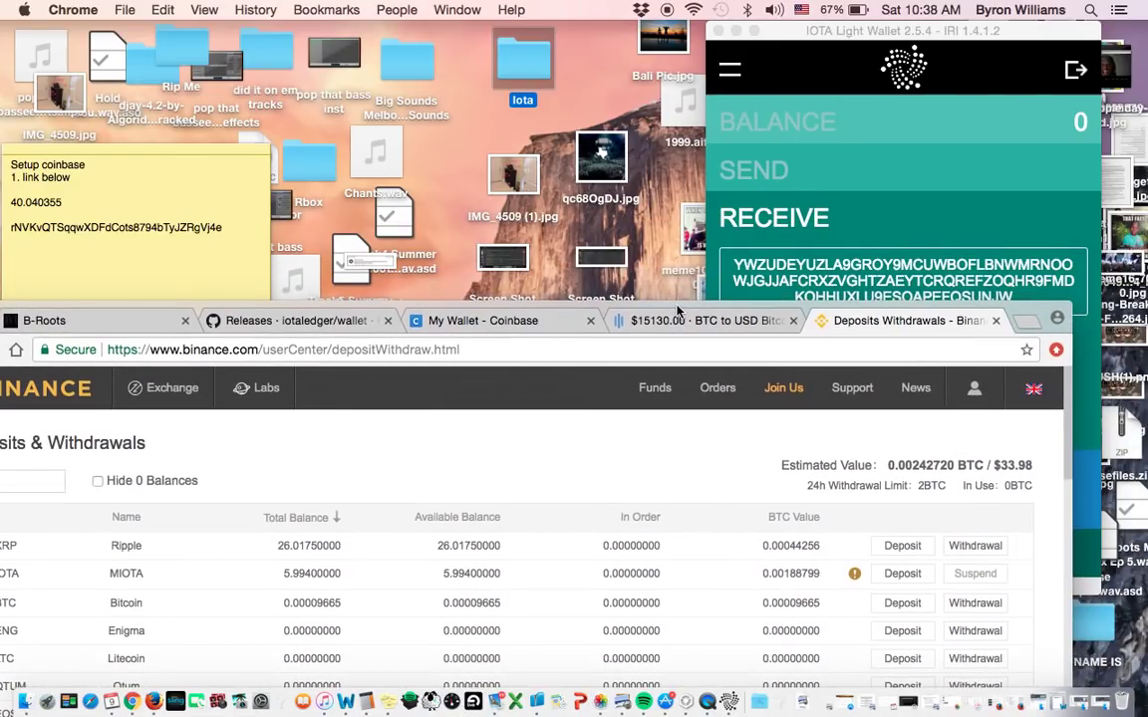
{"action": "left_click", "coordinate": [791, 38]}
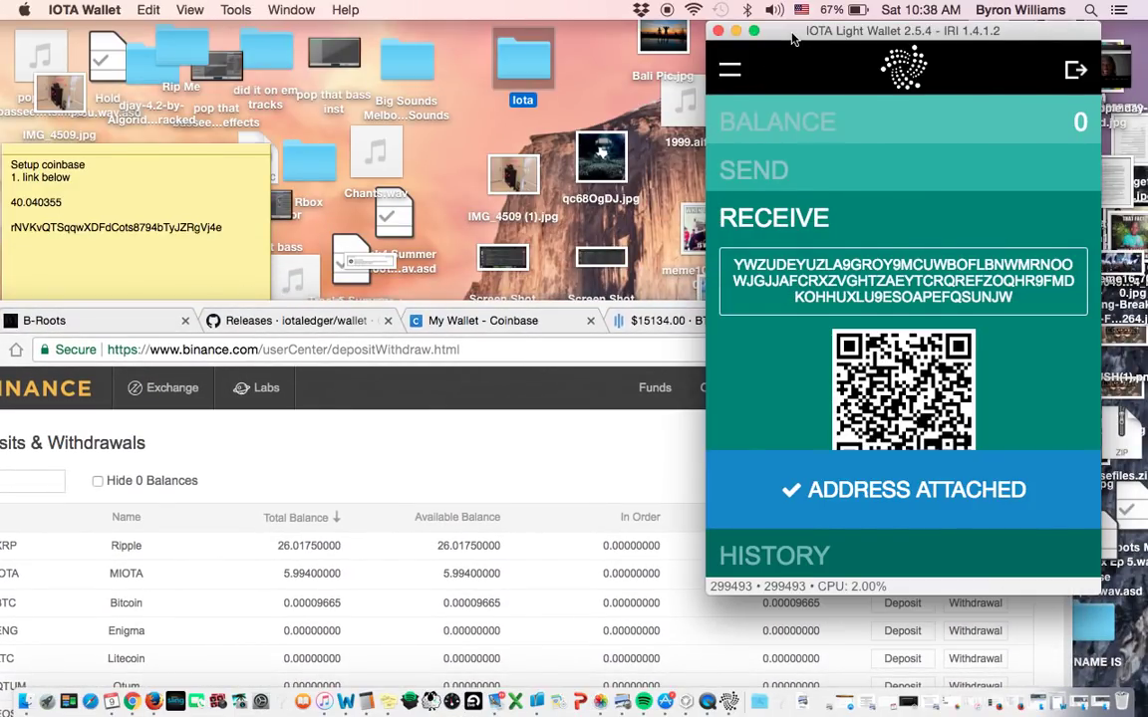
{"action": "left_click", "coordinate": [598, 299]}
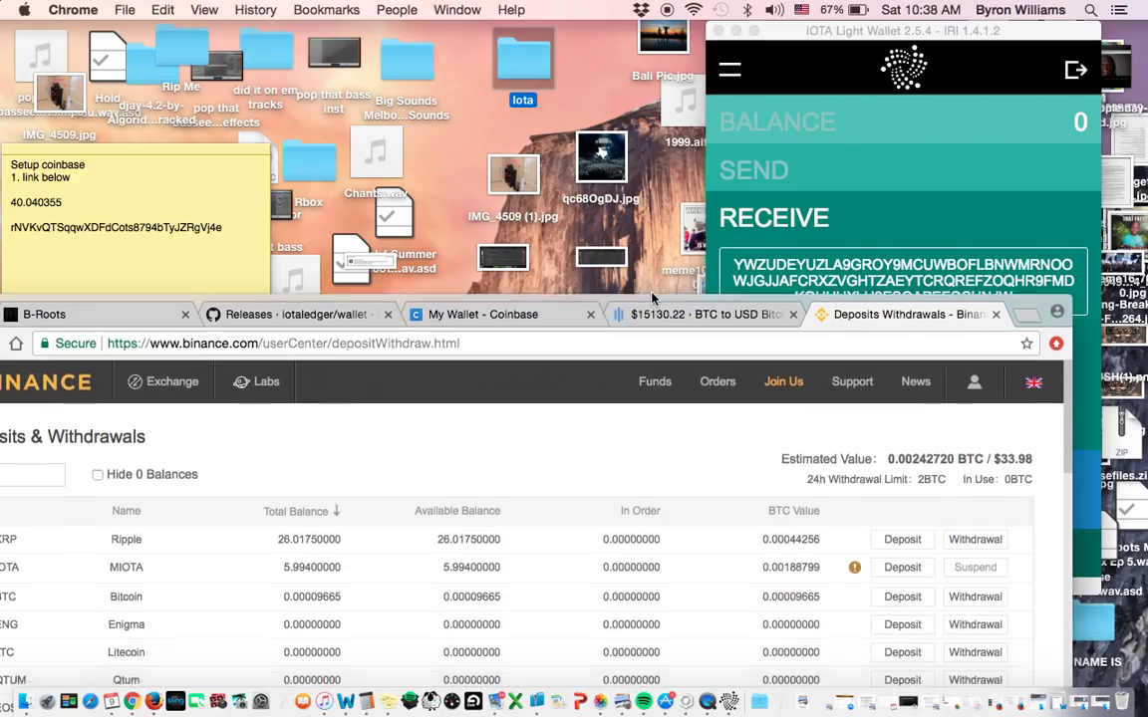
{"action": "left_click_drag", "start_coordinate": [652, 297], "coordinate": [692, 110]}
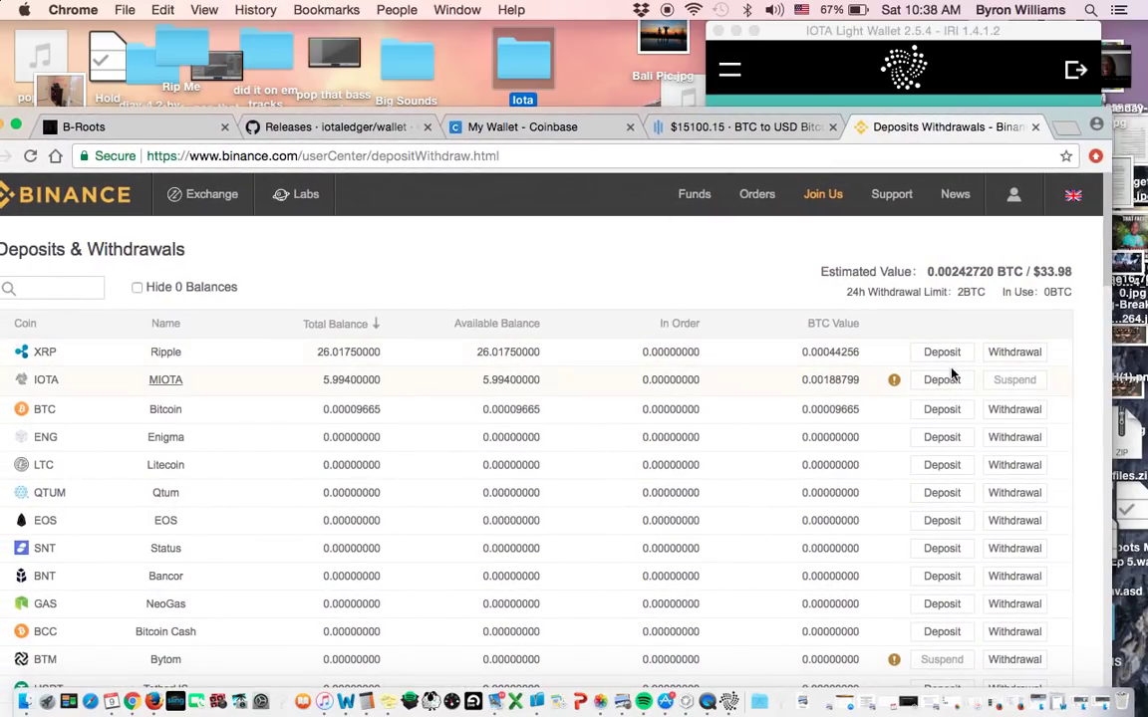
Open Binance's XRP withdrawal form, comparing it with the IOTA wallet's receive address
{"action": "left_click", "coordinate": [1014, 357]}
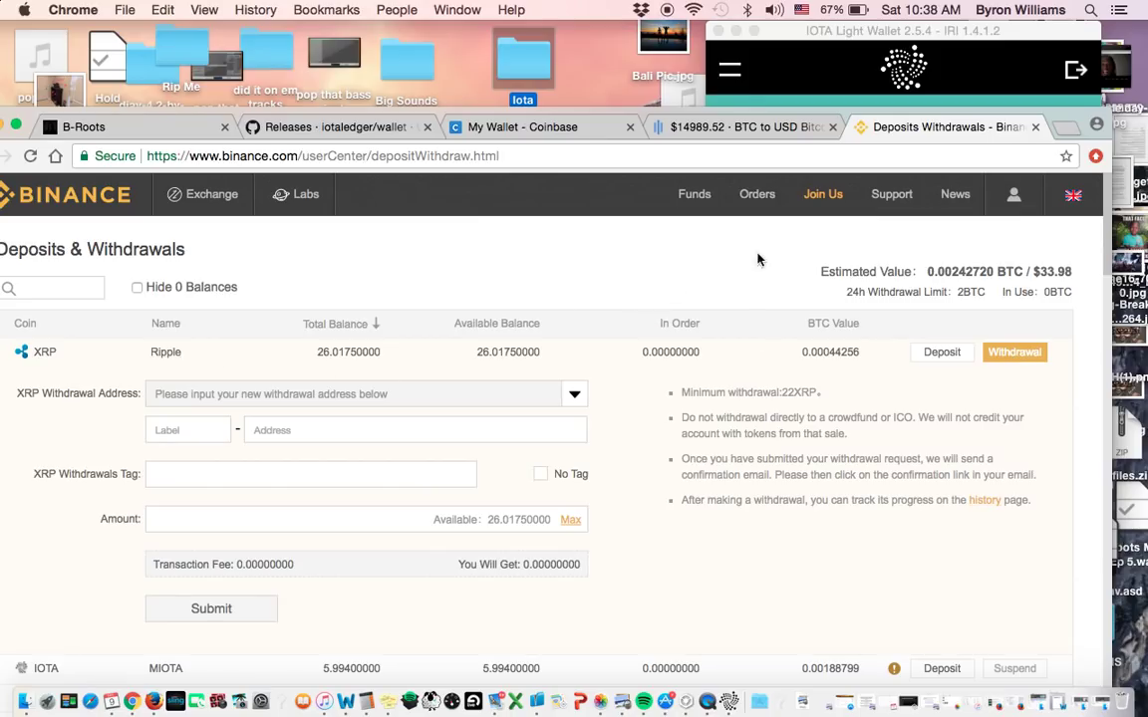
{"action": "left_click", "coordinate": [782, 74]}
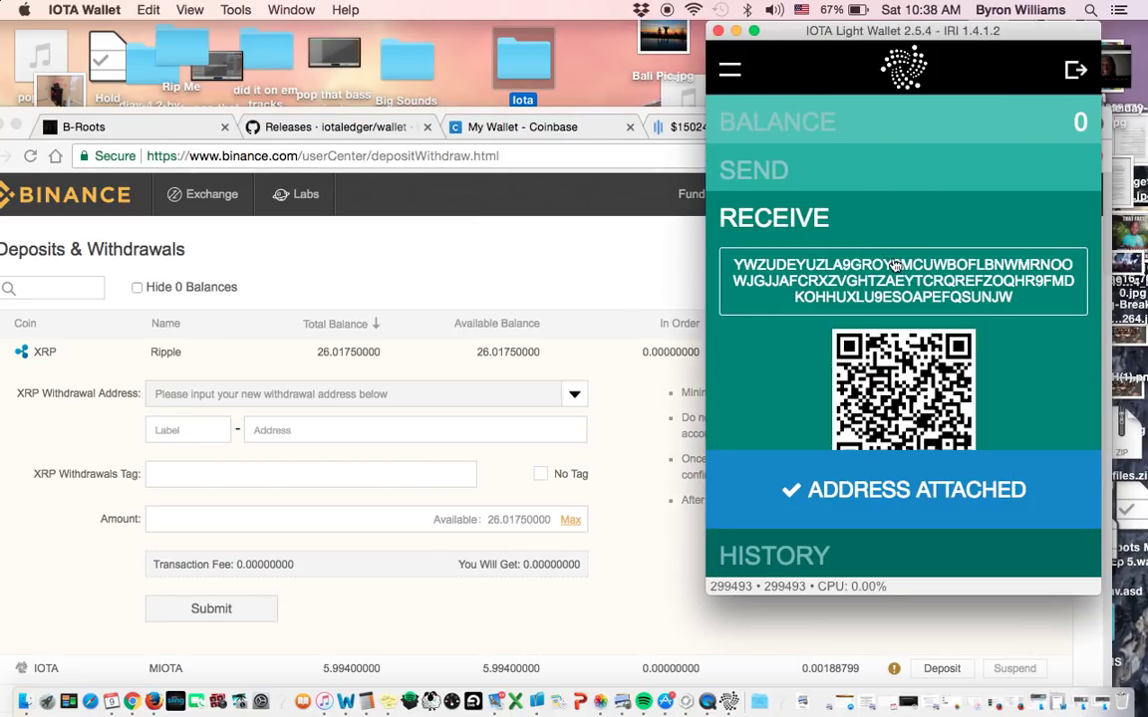
{"action": "left_click", "coordinate": [95, 321]}
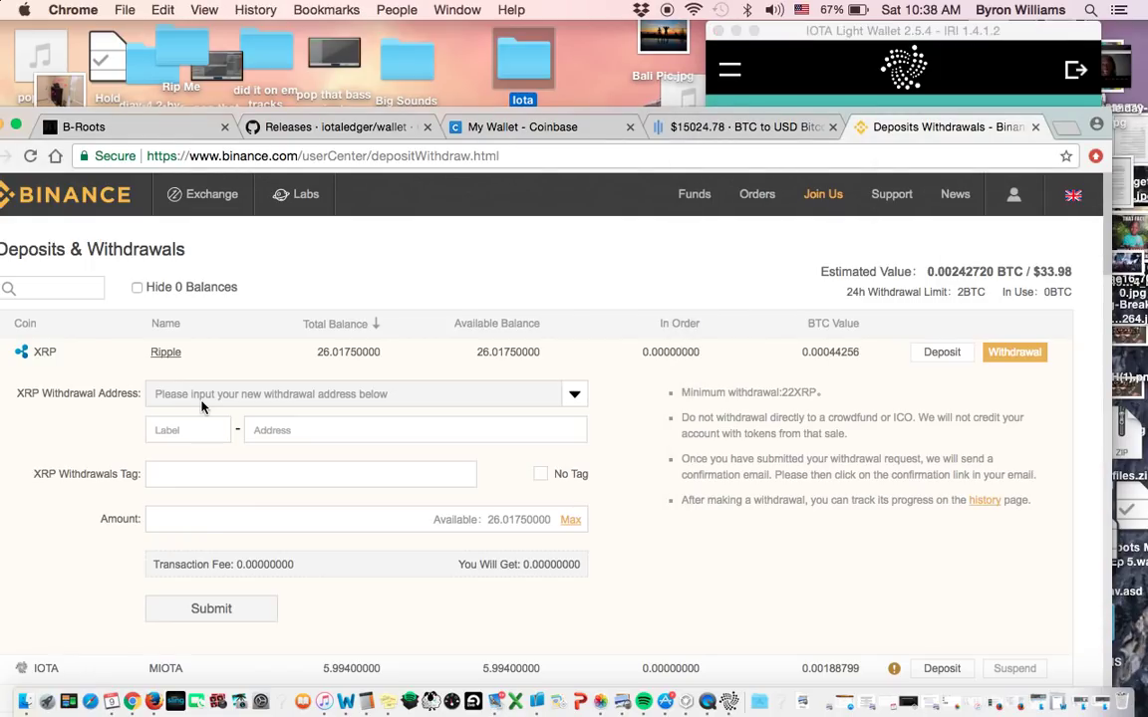
{"action": "scroll", "coordinate": [201, 406], "scroll_direction": "down", "scroll_amount": 2}
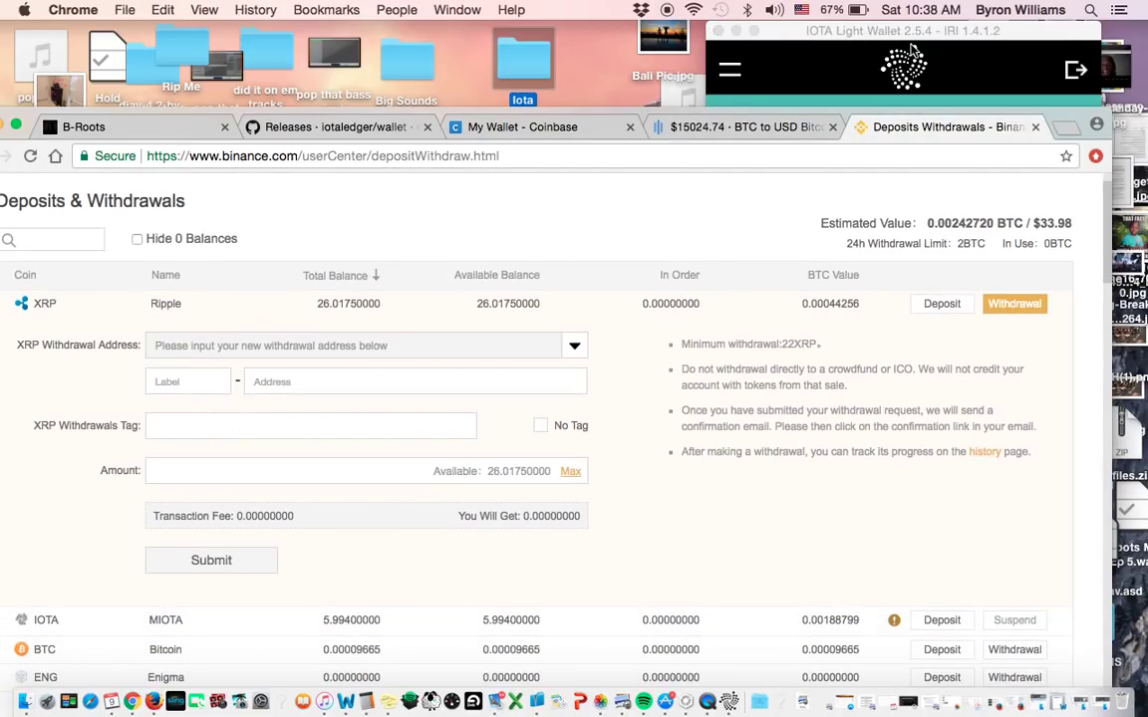
{"action": "left_click", "coordinate": [880, 78]}
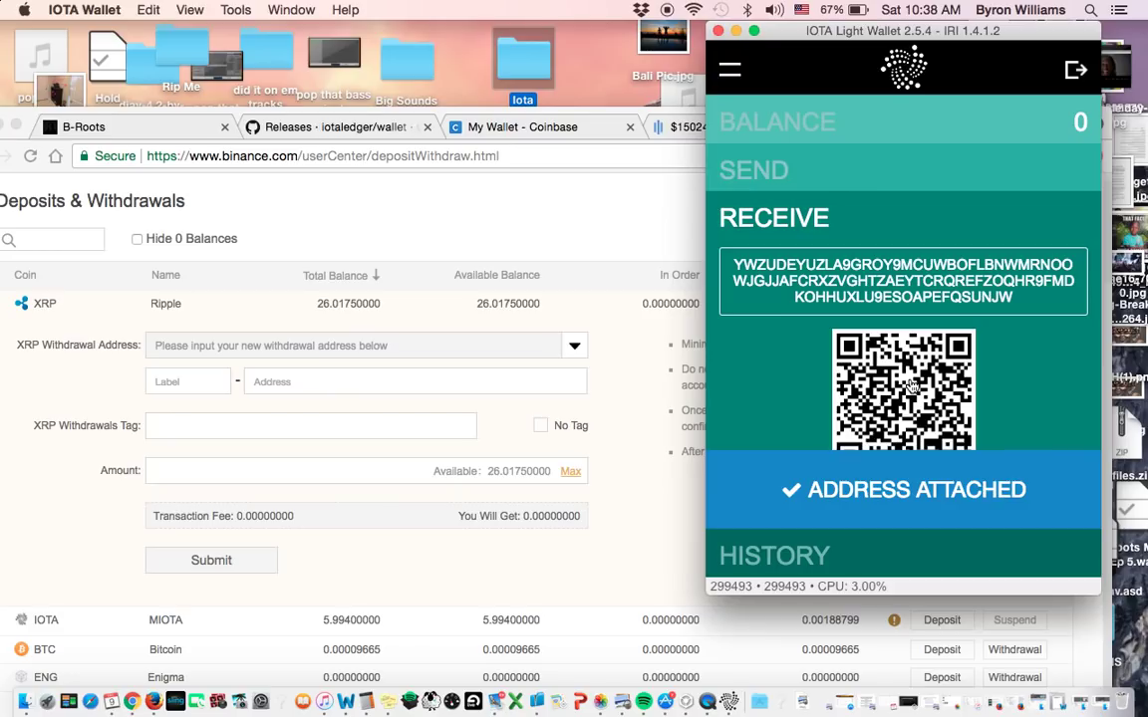
{"action": "left_click", "coordinate": [438, 322]}
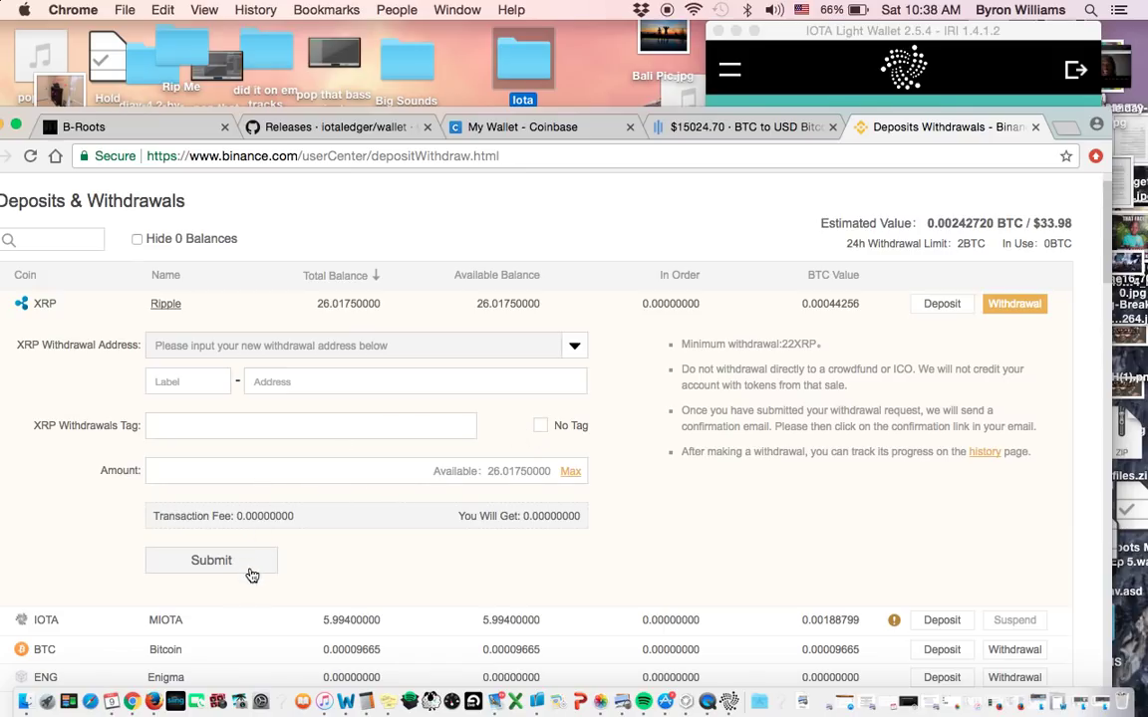
View the wallet's receive address and QR code, then enlarge Chrome to fill the screen
{"action": "left_click", "coordinate": [974, 49]}
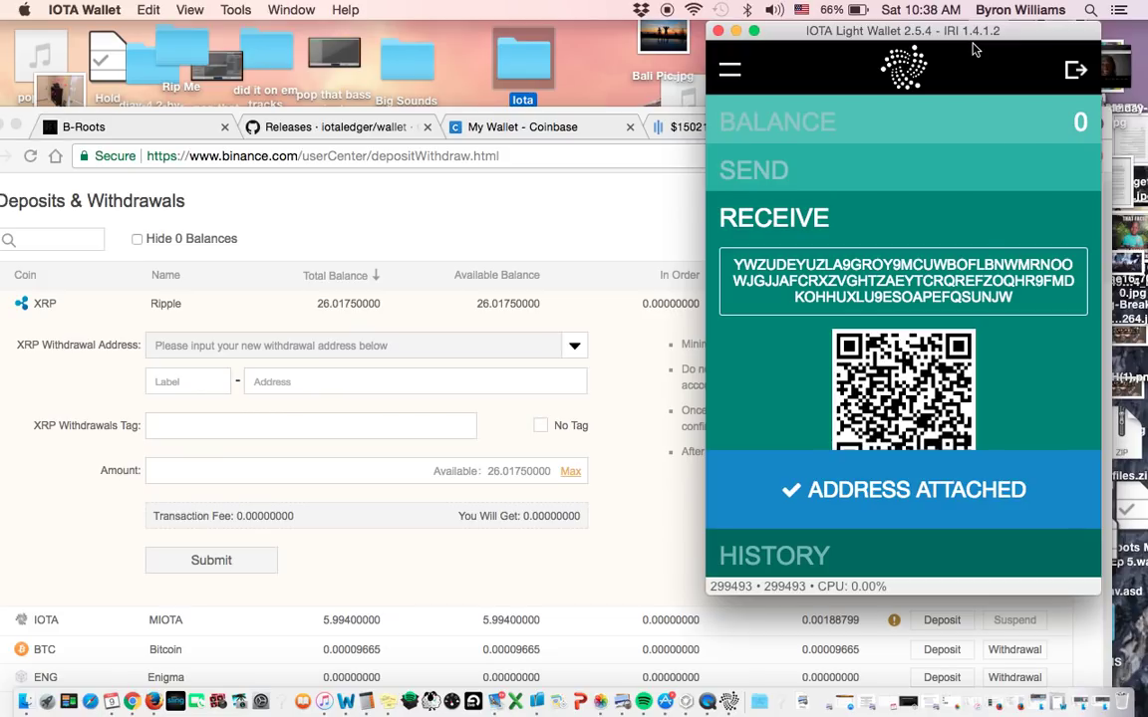
{"action": "left_click", "coordinate": [653, 195]}
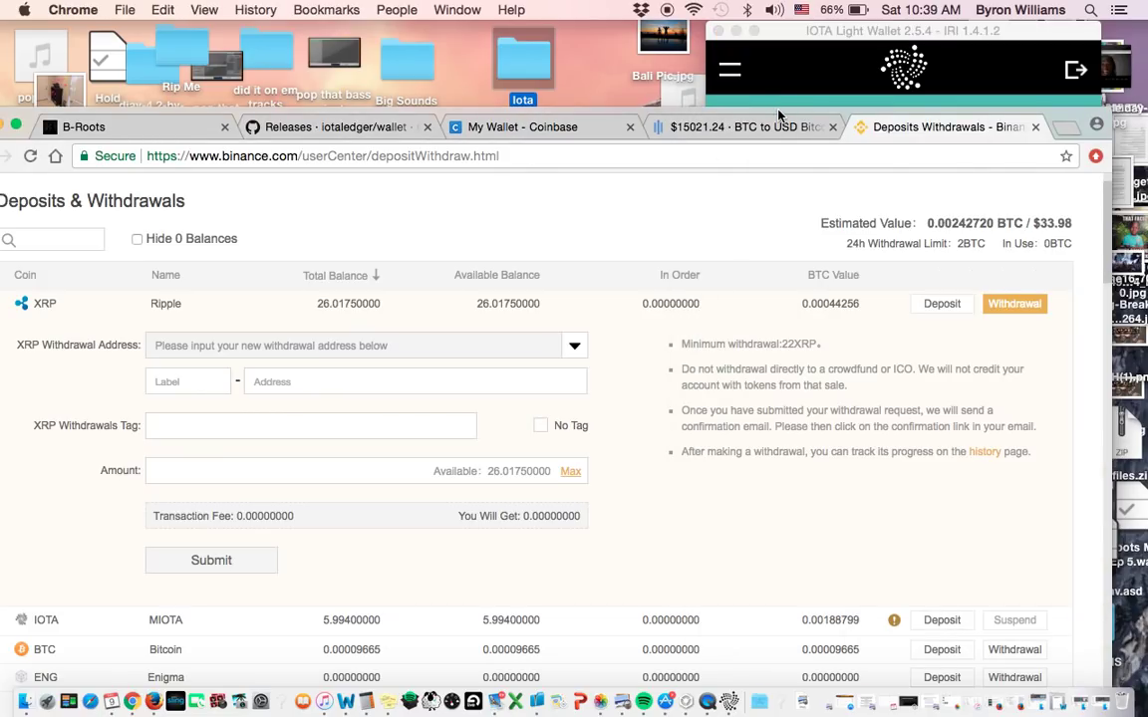
{"action": "left_click_drag", "start_coordinate": [779, 116], "coordinate": [820, 22]}
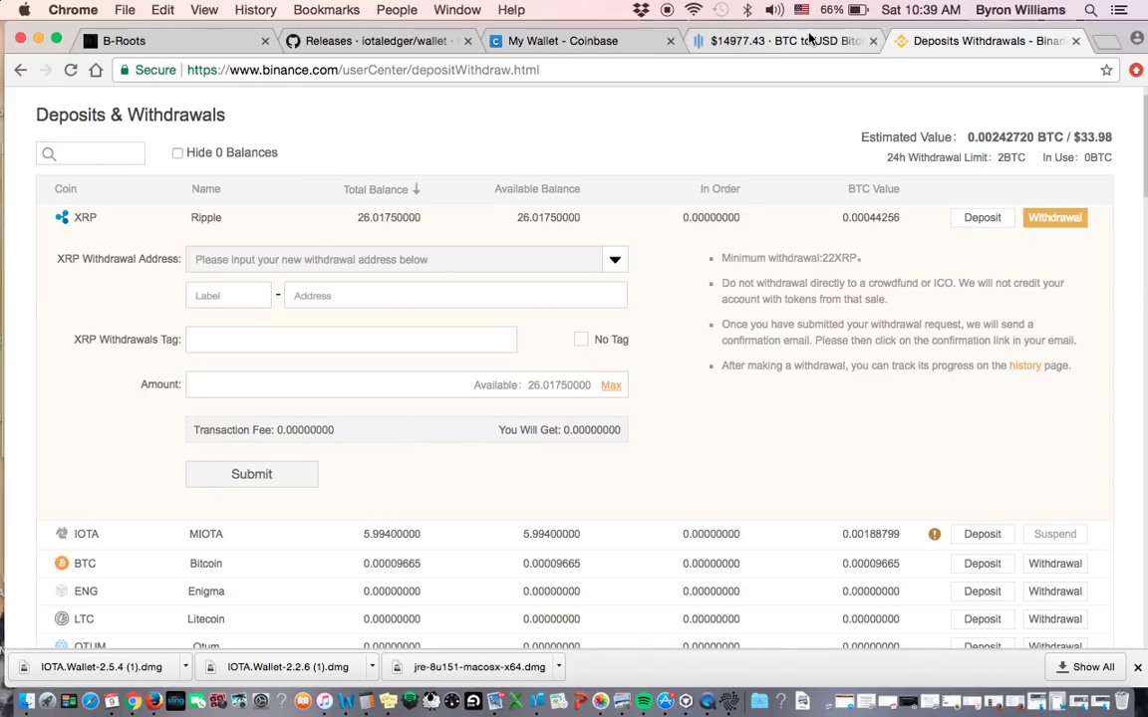
{"action": "left_click", "coordinate": [810, 40]}
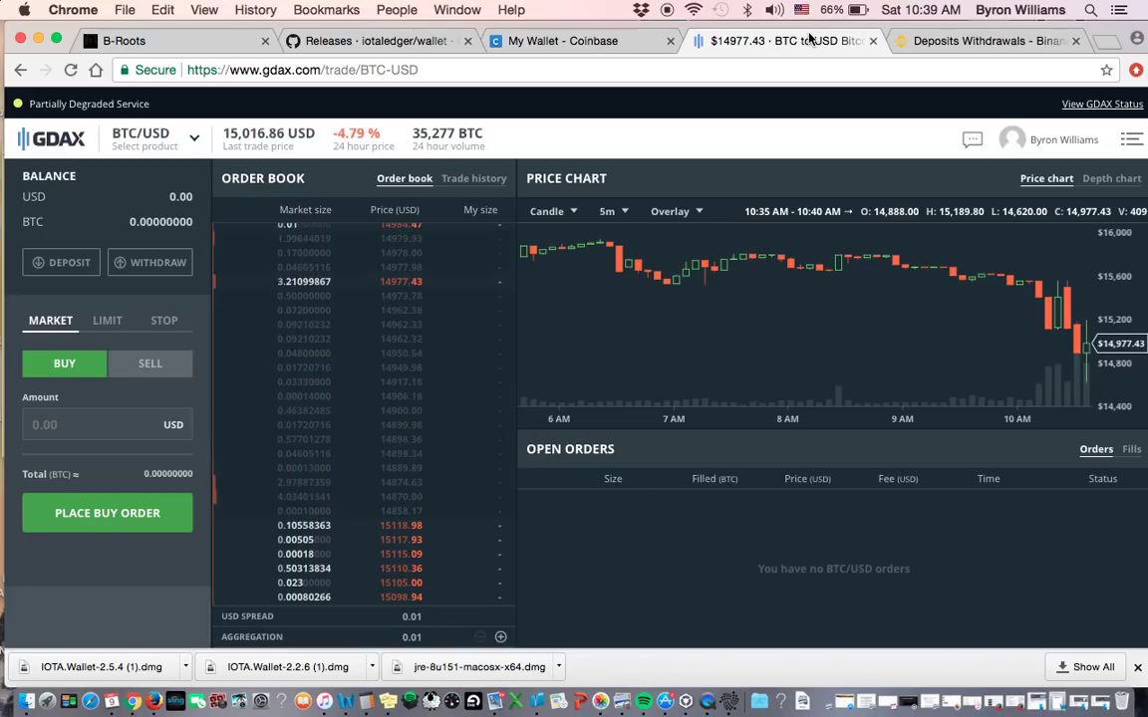
Cycle through the Coinbase and IOTA releases tabs to the B-Roots site and make Chrome full screen
{"action": "left_click", "coordinate": [581, 44]}
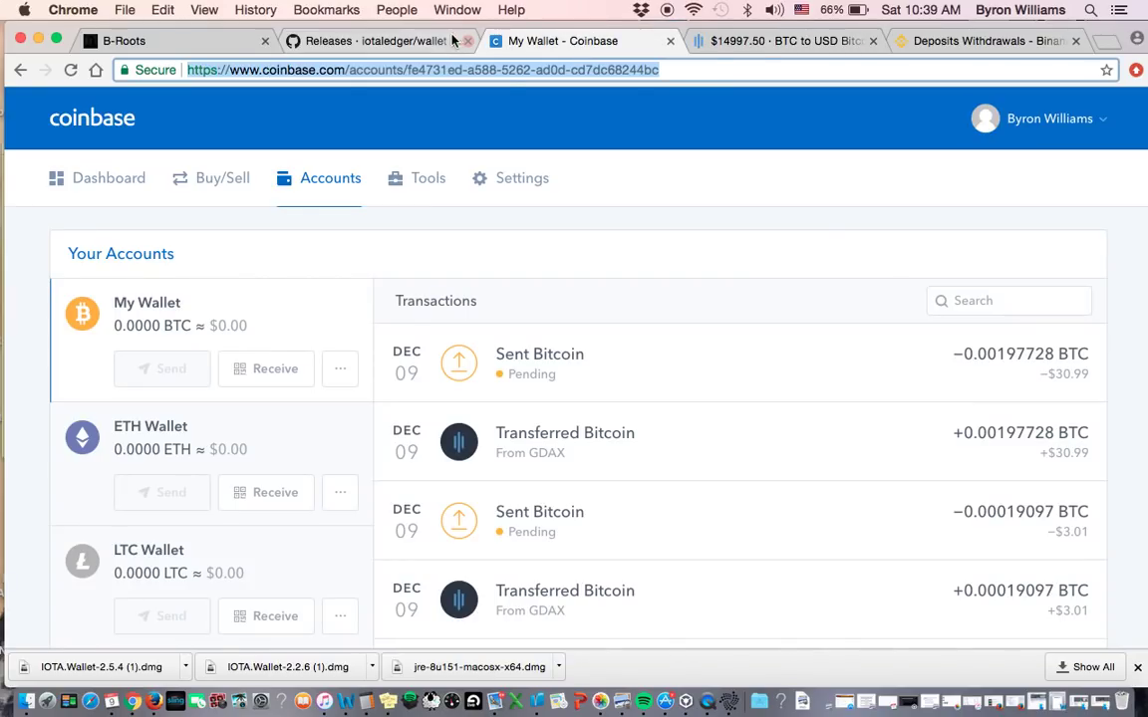
{"action": "left_click", "coordinate": [402, 39]}
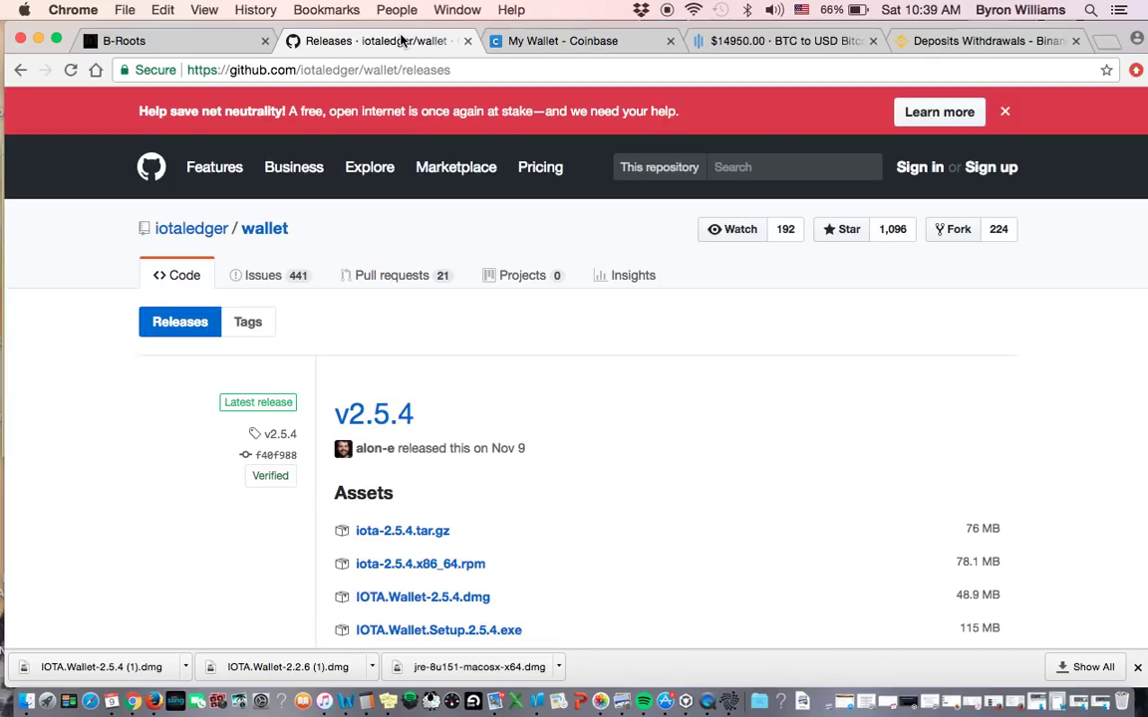
{"action": "left_click", "coordinate": [141, 39]}
{"action": "left_click", "coordinate": [57, 37]}
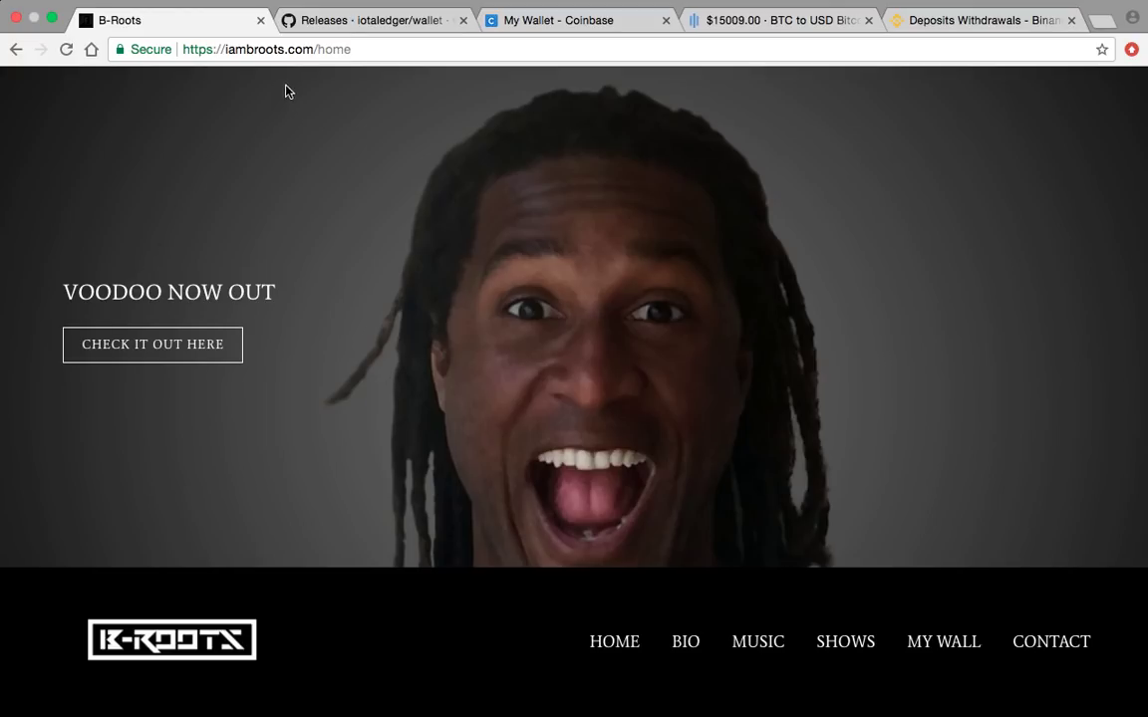
Scroll the B-Roots homepage down to the Join team B-Roots icons
{"action": "scroll", "coordinate": [314, 280], "scroll_direction": "down", "scroll_amount": 4}
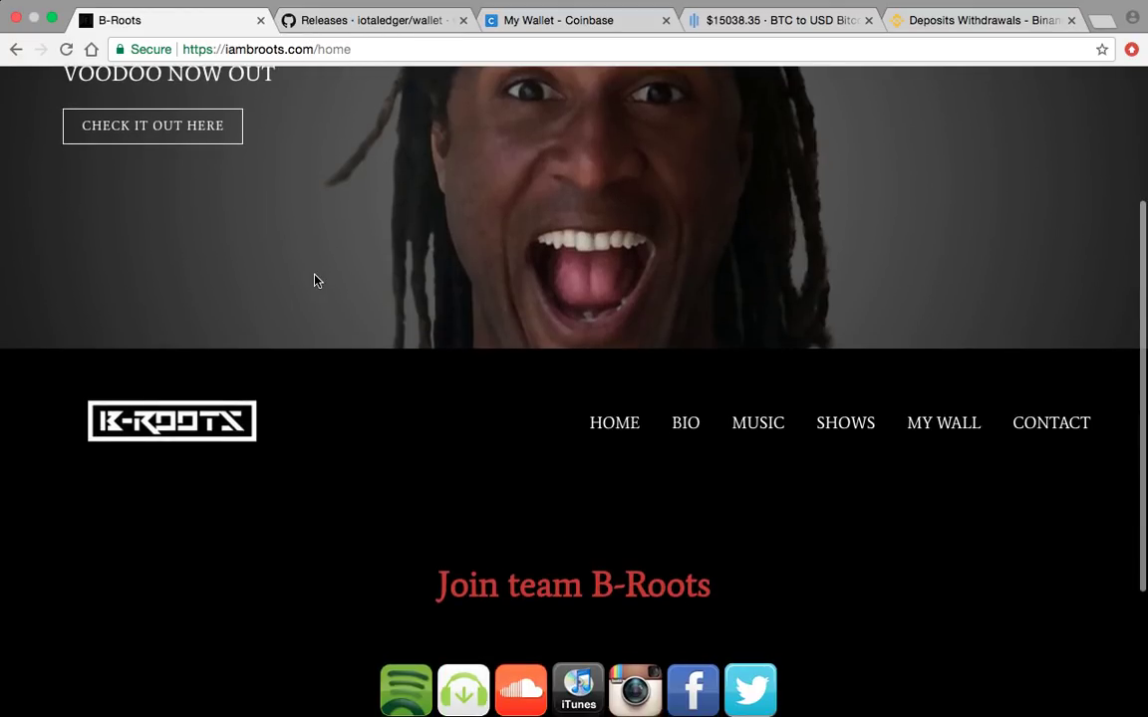
{"action": "scroll", "coordinate": [315, 280], "scroll_direction": "down", "scroll_amount": 2}
{"action": "scroll", "coordinate": [315, 280], "scroll_direction": "up", "scroll_amount": 6}
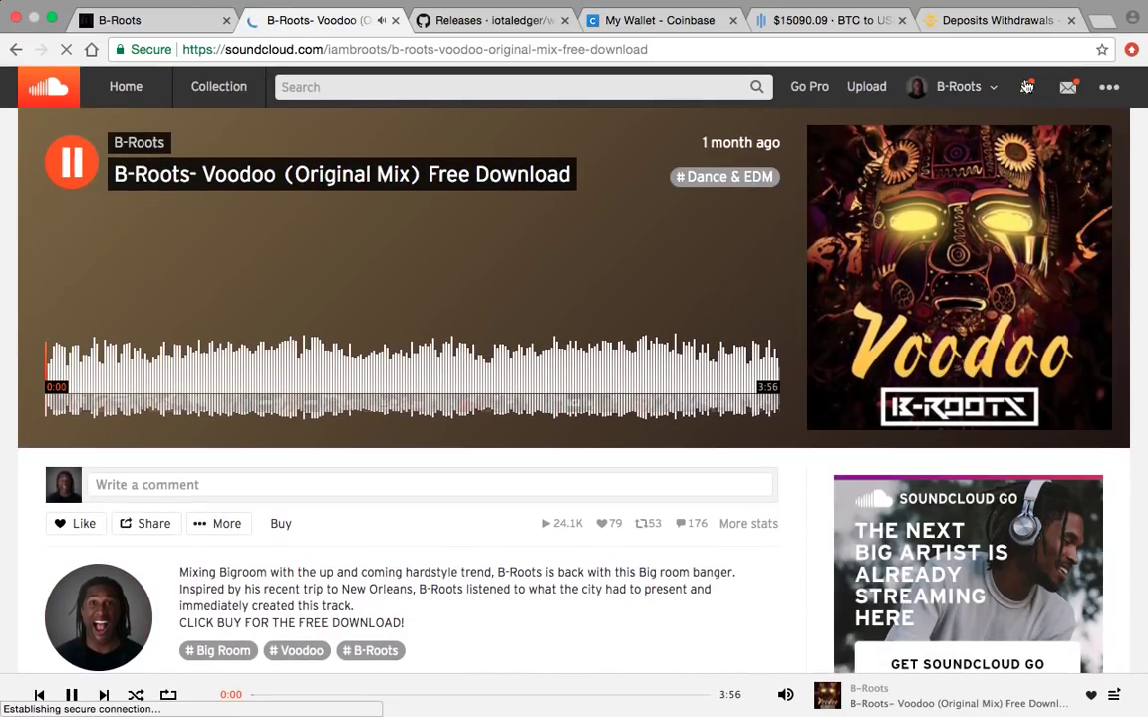
Open the B-Roots profile via the account menu and play 'Hands Up (B-Roots Remix)'
{"action": "left_click", "coordinate": [1026, 87]}
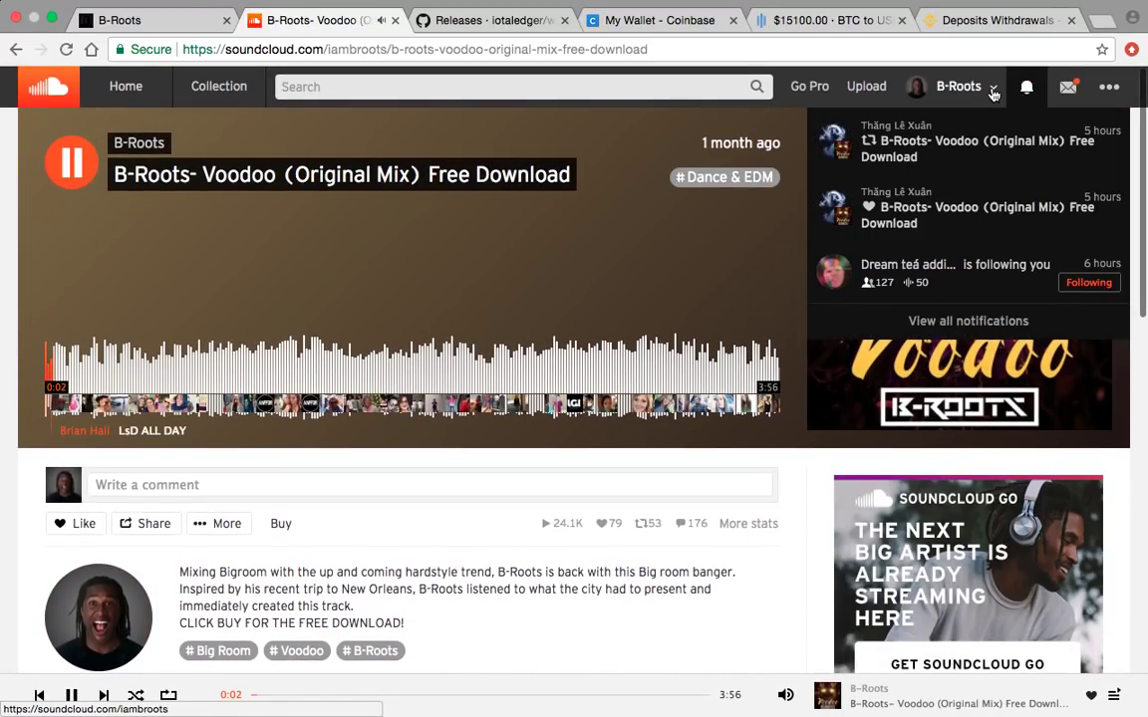
{"action": "left_click", "coordinate": [993, 90]}
{"action": "left_click", "coordinate": [951, 120]}
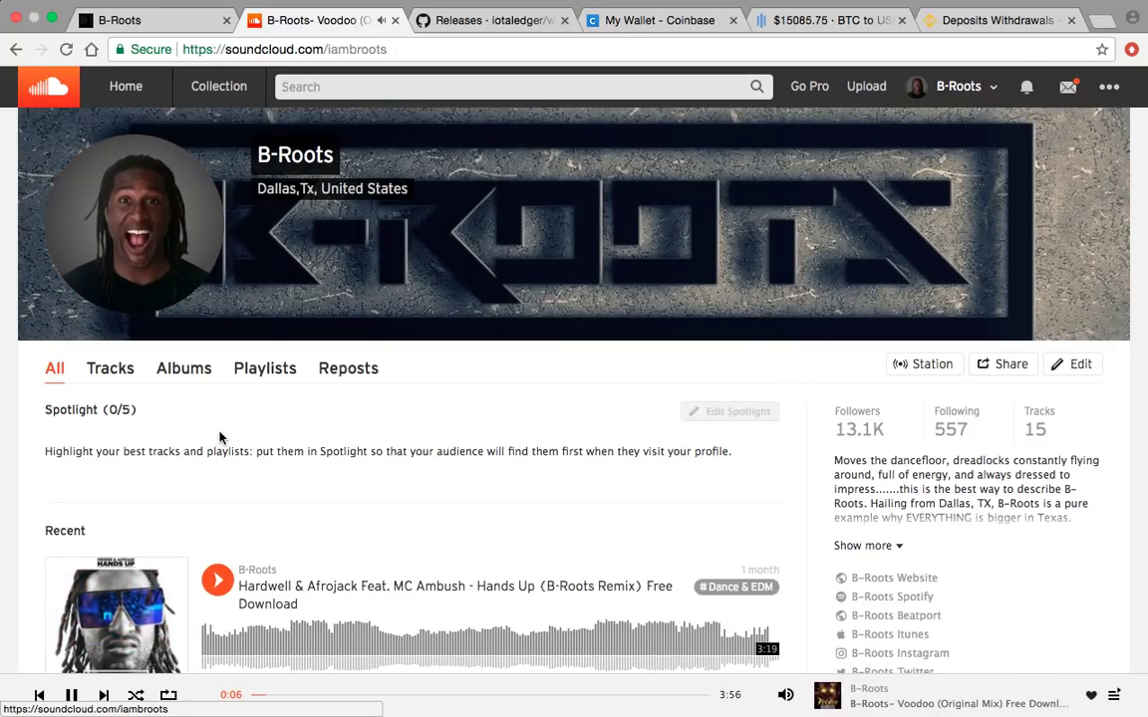
{"action": "scroll", "coordinate": [210, 543], "scroll_direction": "down", "scroll_amount": 1}
{"action": "left_click", "coordinate": [214, 560]}
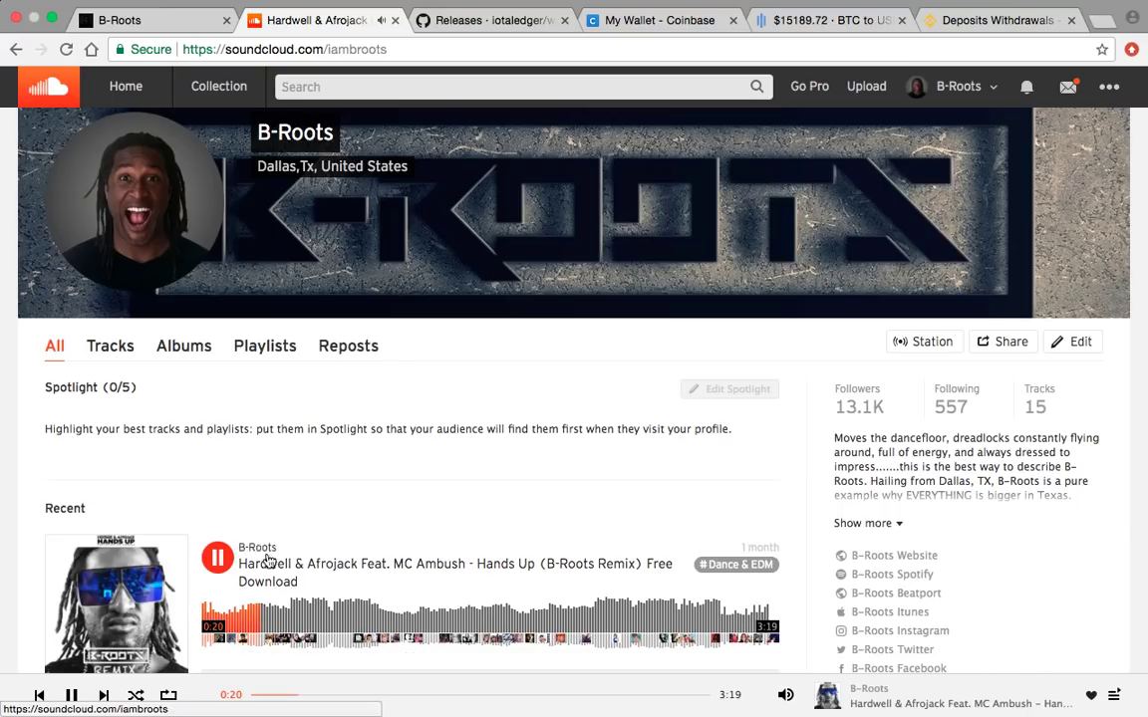
{"action": "mouse_move", "coordinate": [341, 36]}
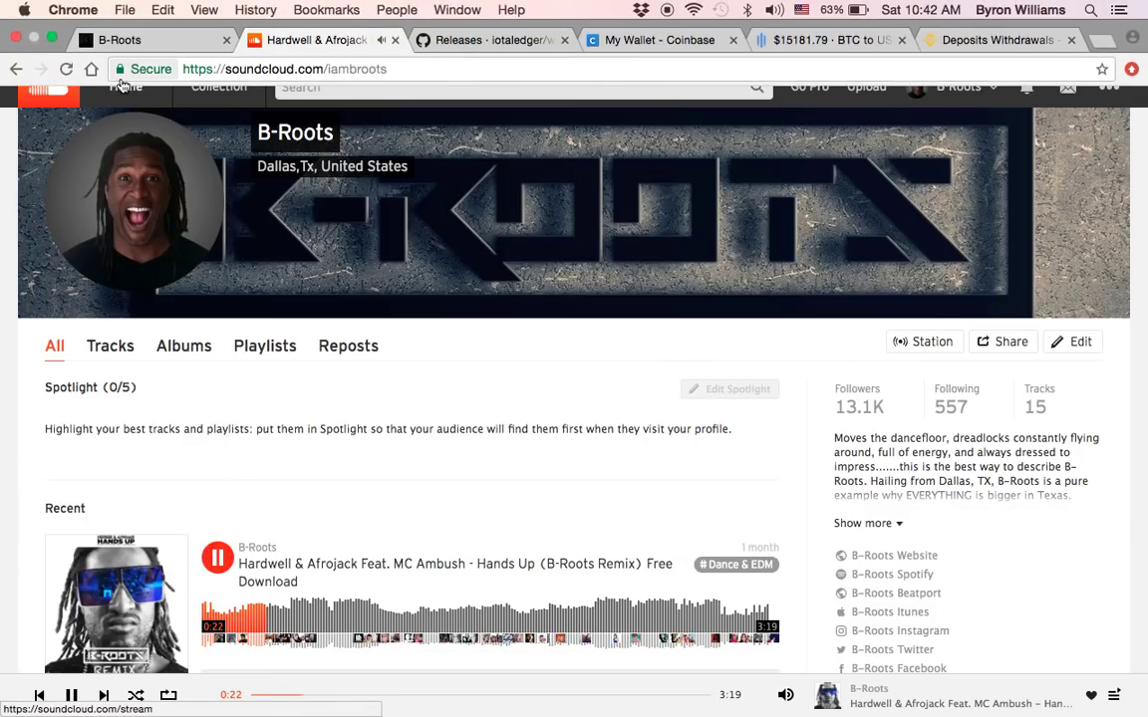